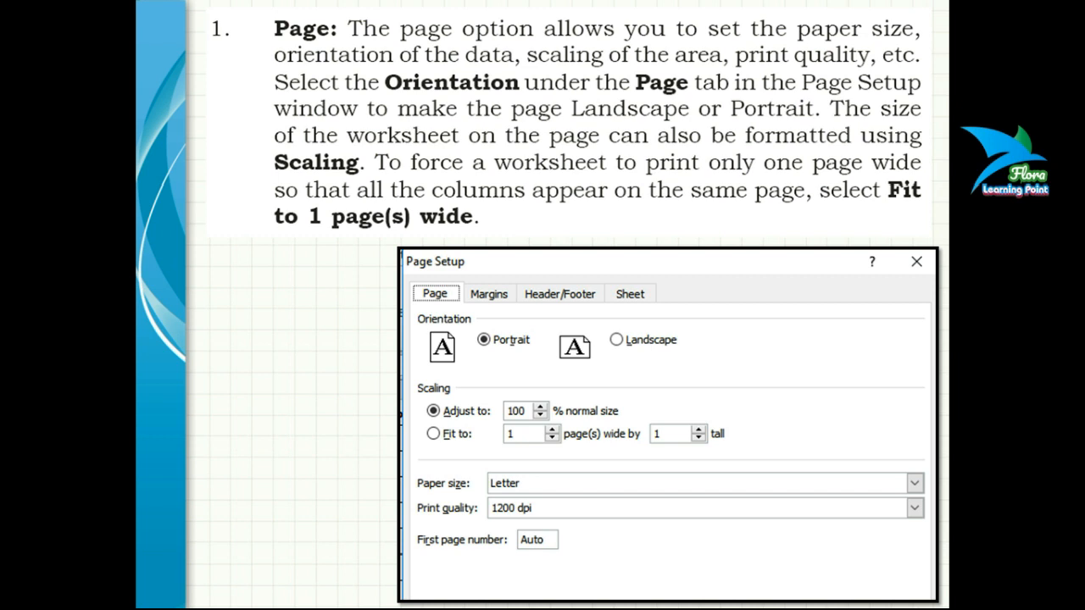
- Switch to the M2017ORDERS.xlsx workbook in Excel and look through the full data table on the Products sheet
key(super)
click(365, 600)
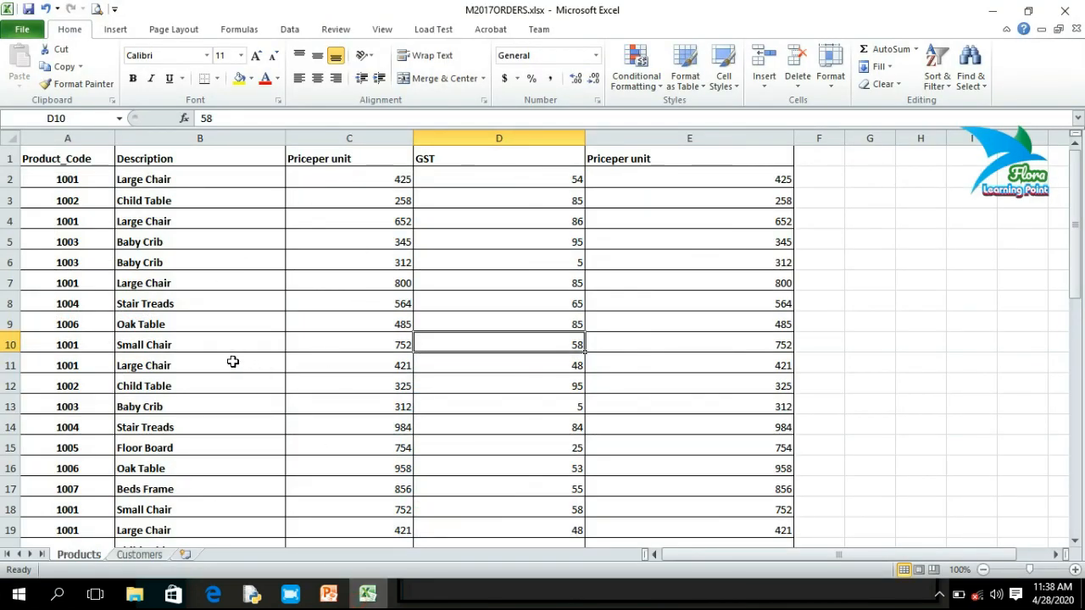
scroll(232, 362, down, 2)
scroll(233, 362, down, 10)
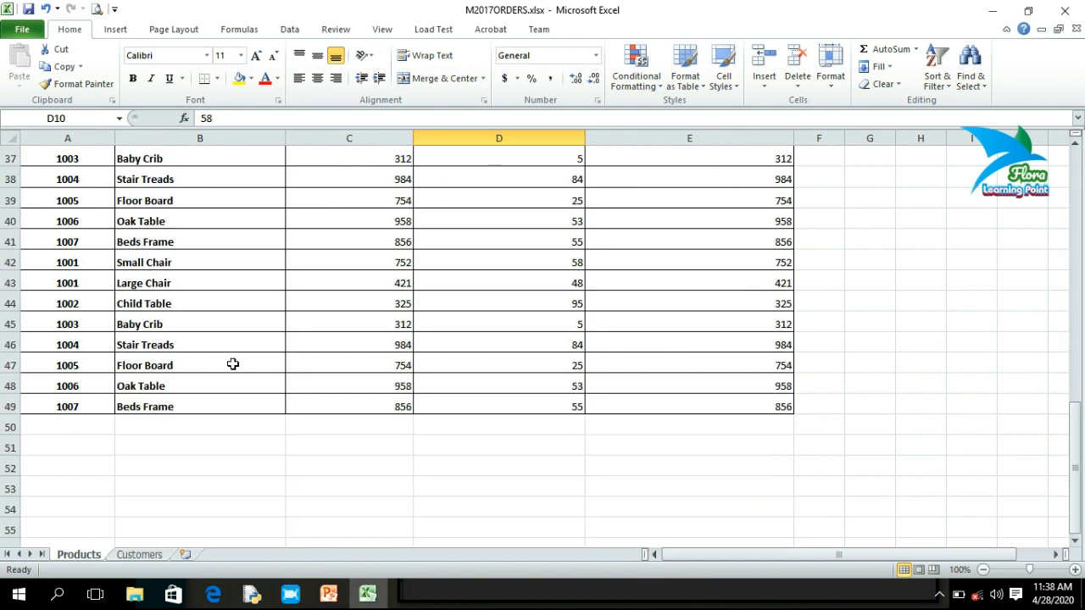
scroll(232, 364, up, 12)
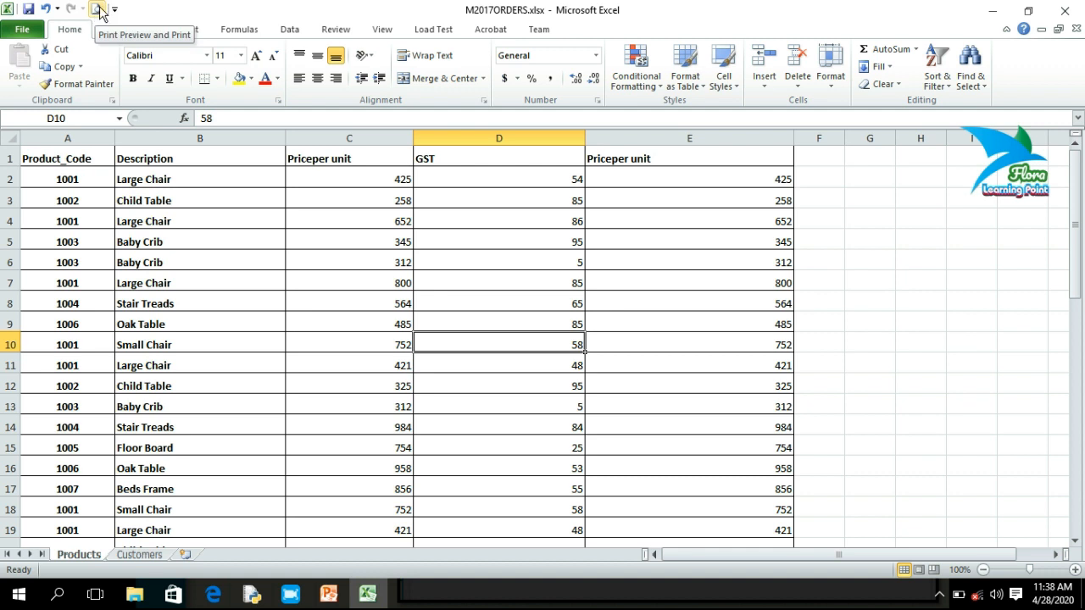
- Examine the print preview of the Products sheet to see how its columns are split across pages
click(20, 31)
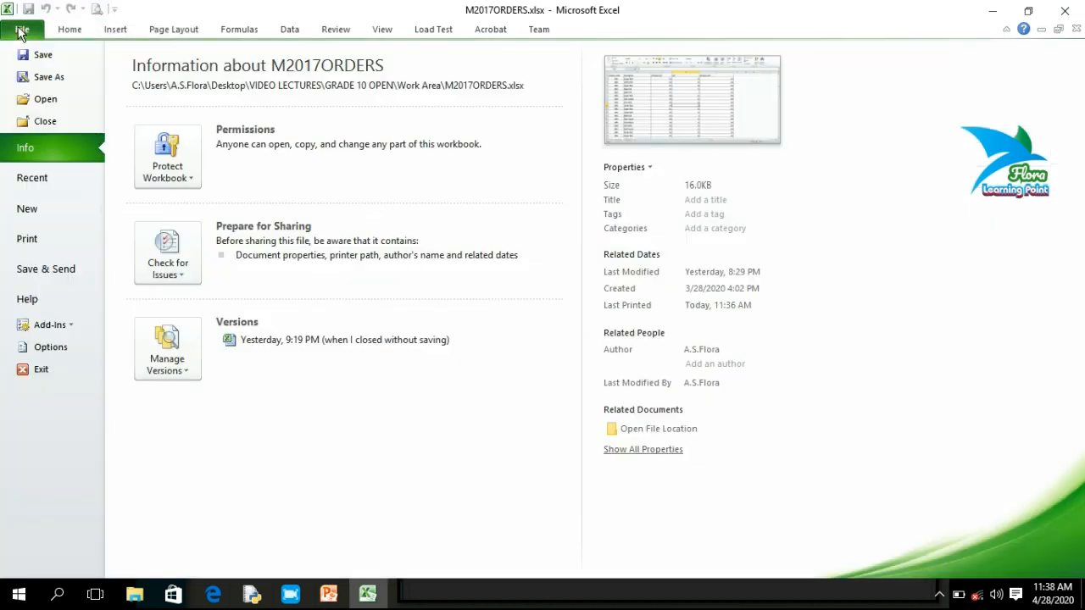
click(26, 242)
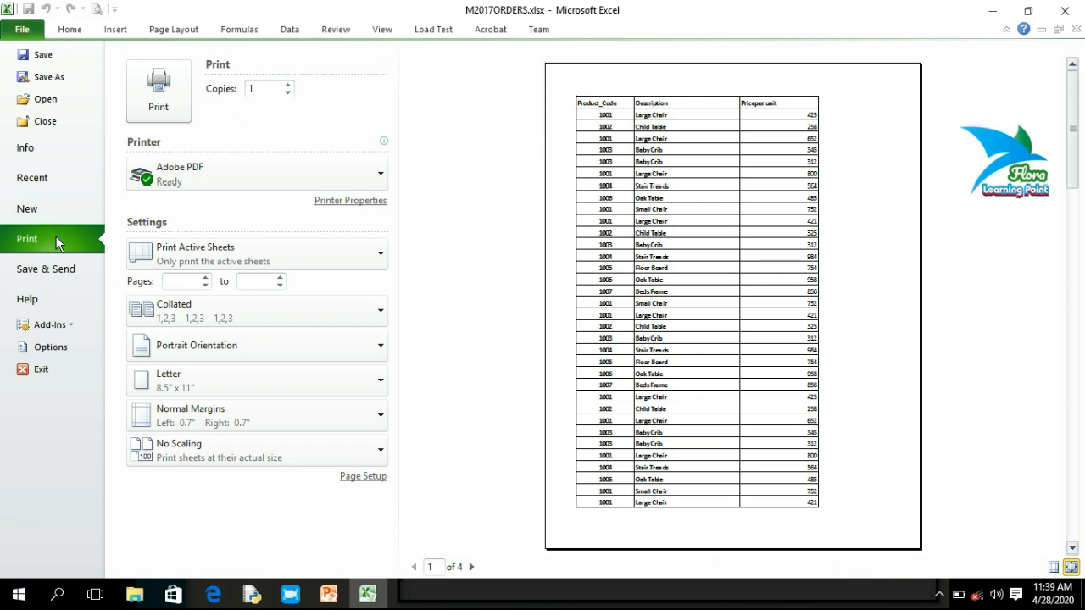
click(66, 30)
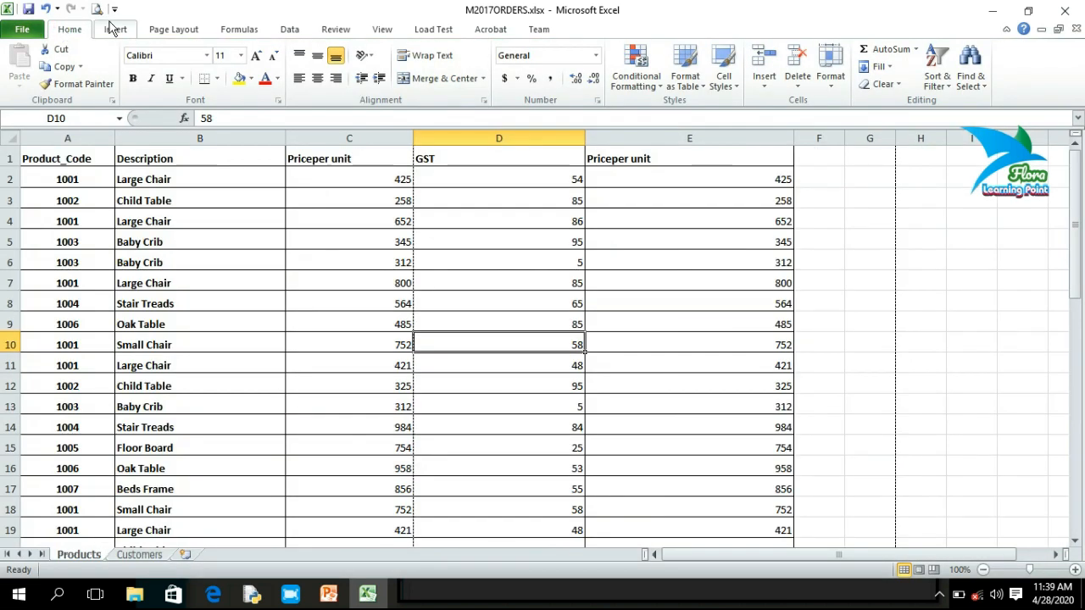
click(97, 10)
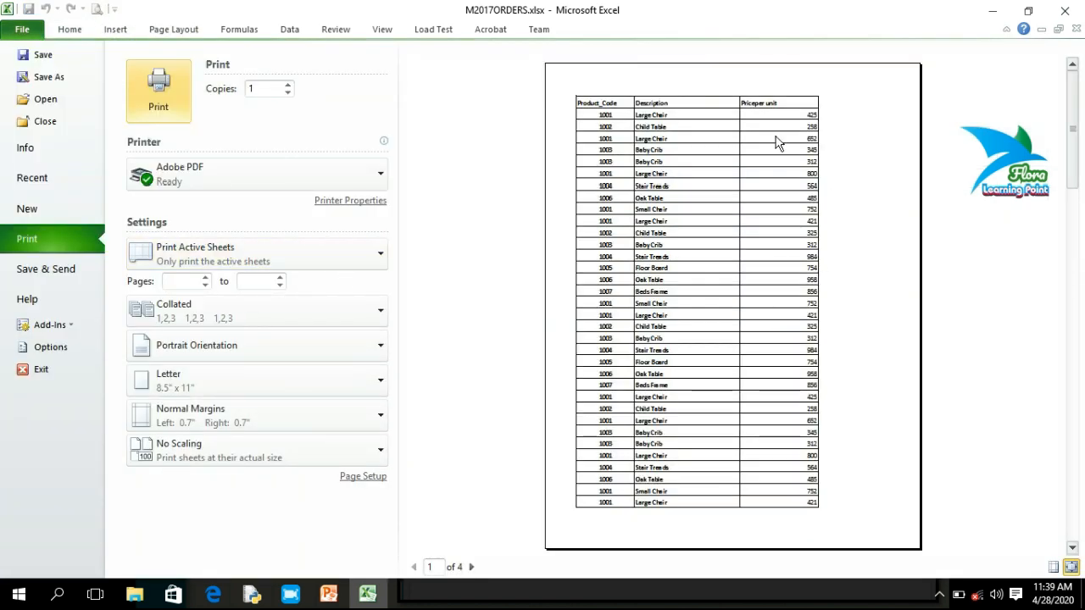
click(68, 29)
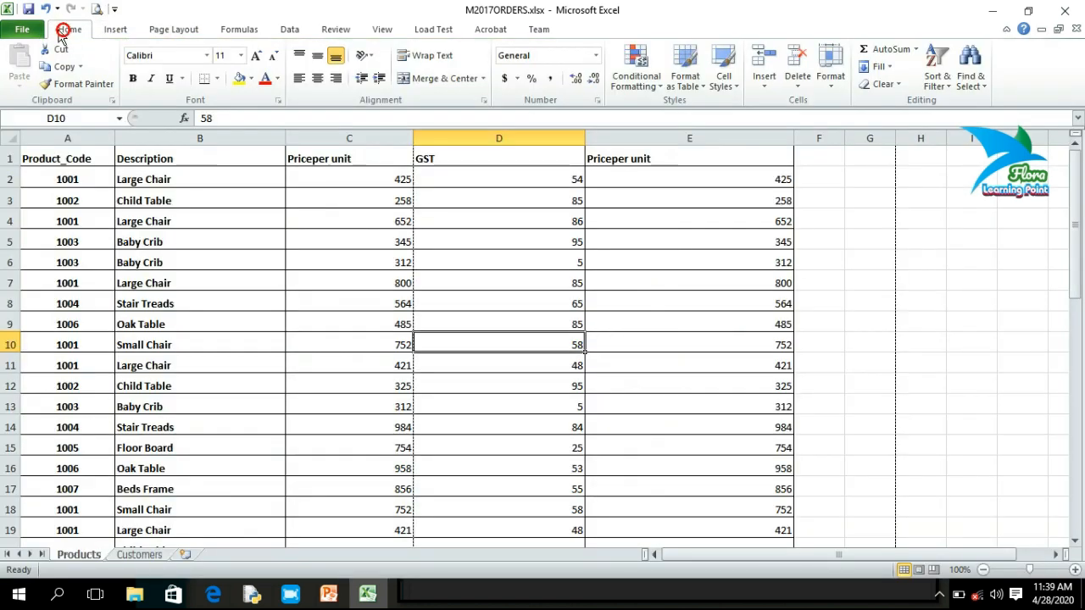
click(24, 29)
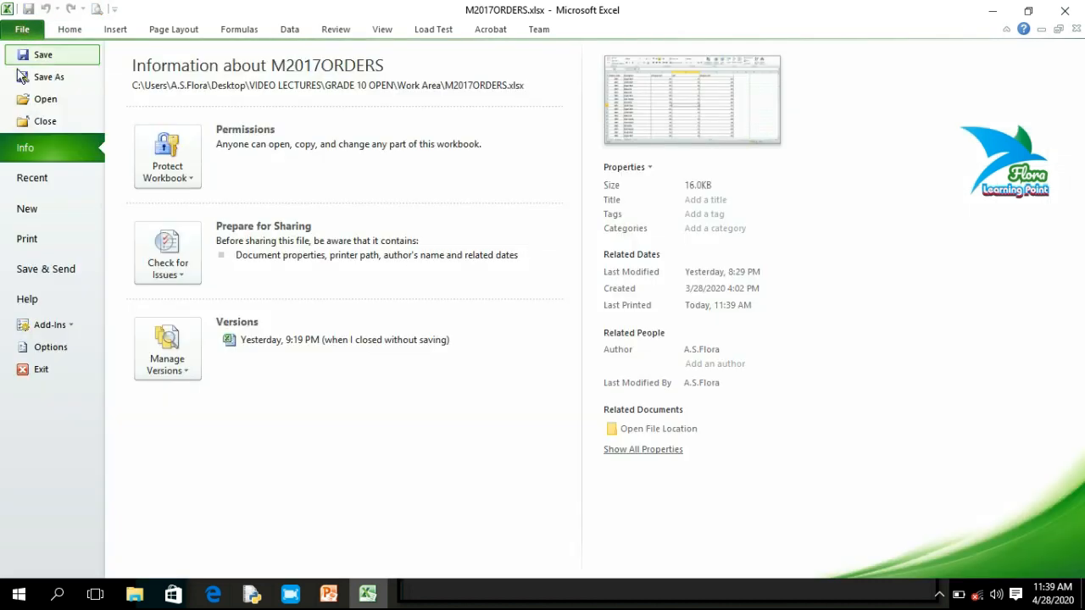
click(30, 240)
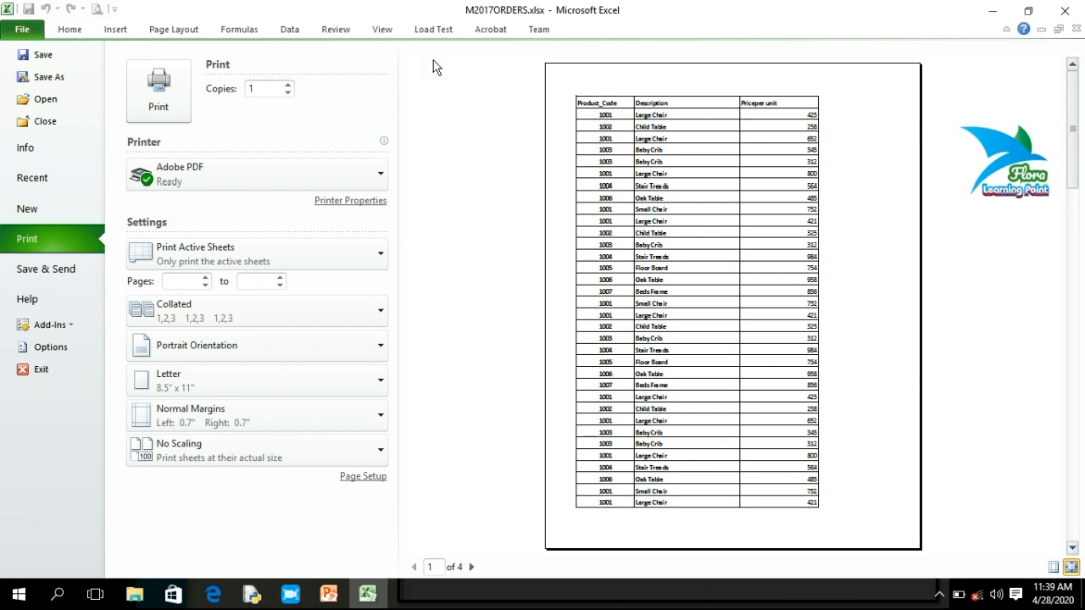
click(72, 31)
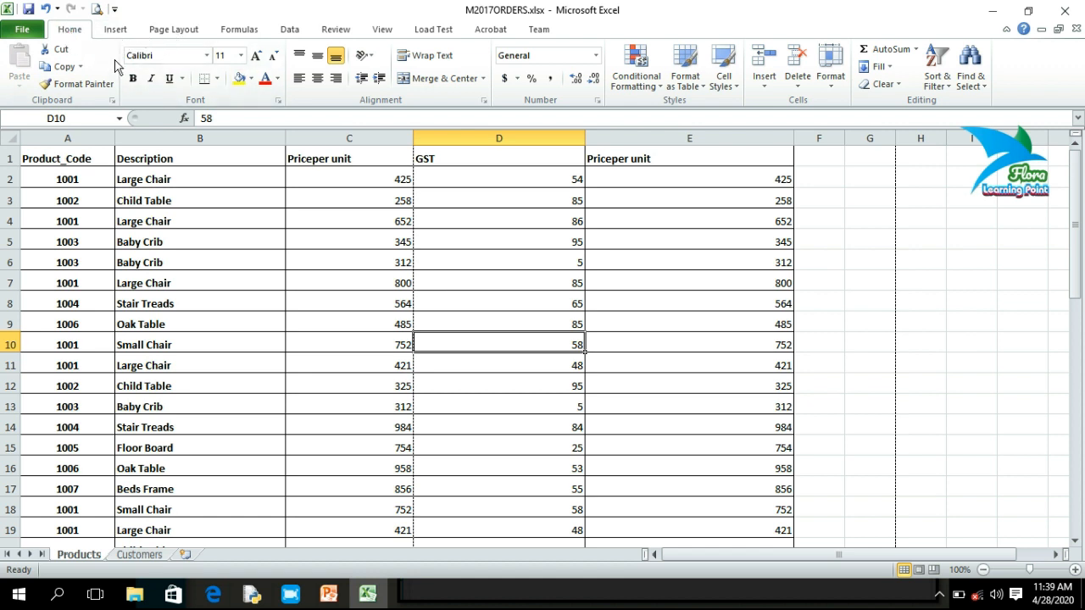
- Scale the Products sheet to fit 1 page wide by 1 tall in portrait orientation and check the print preview
click(159, 36)
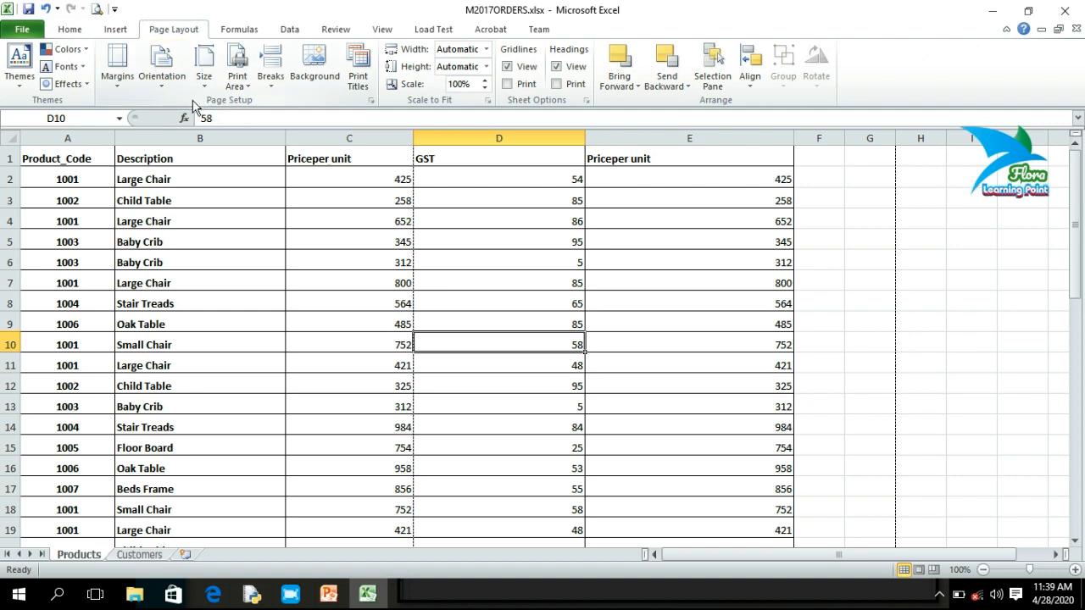
click(371, 103)
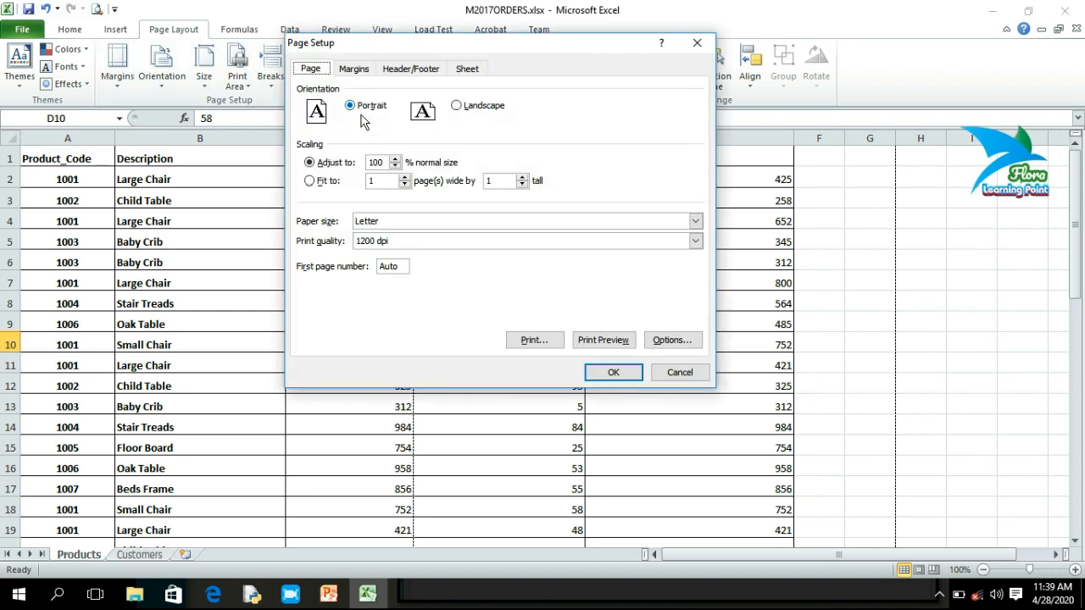
drag(455, 45, 703, 89)
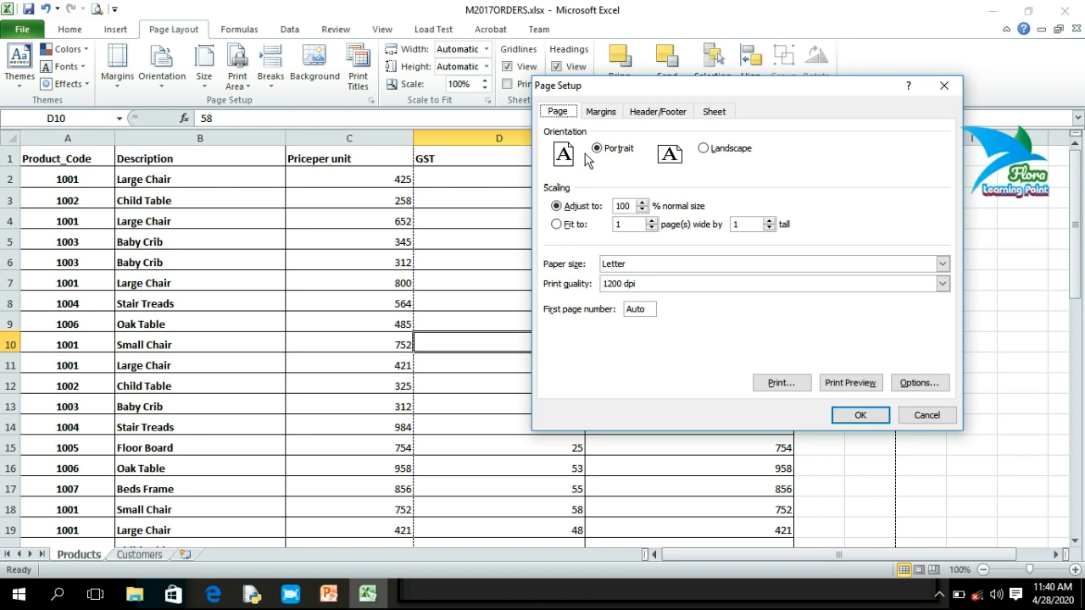
click(702, 150)
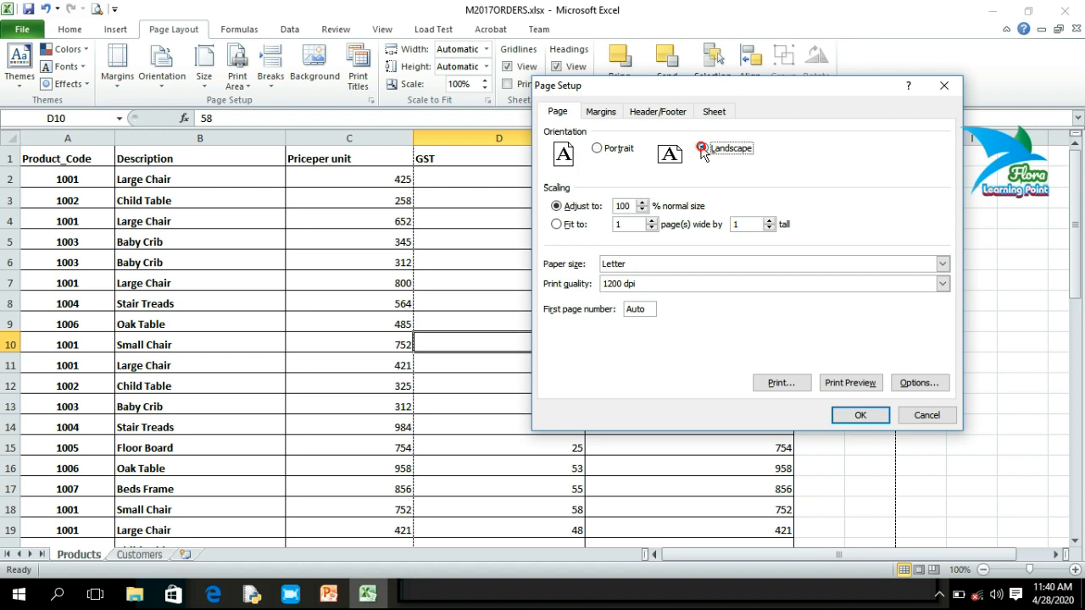
click(597, 148)
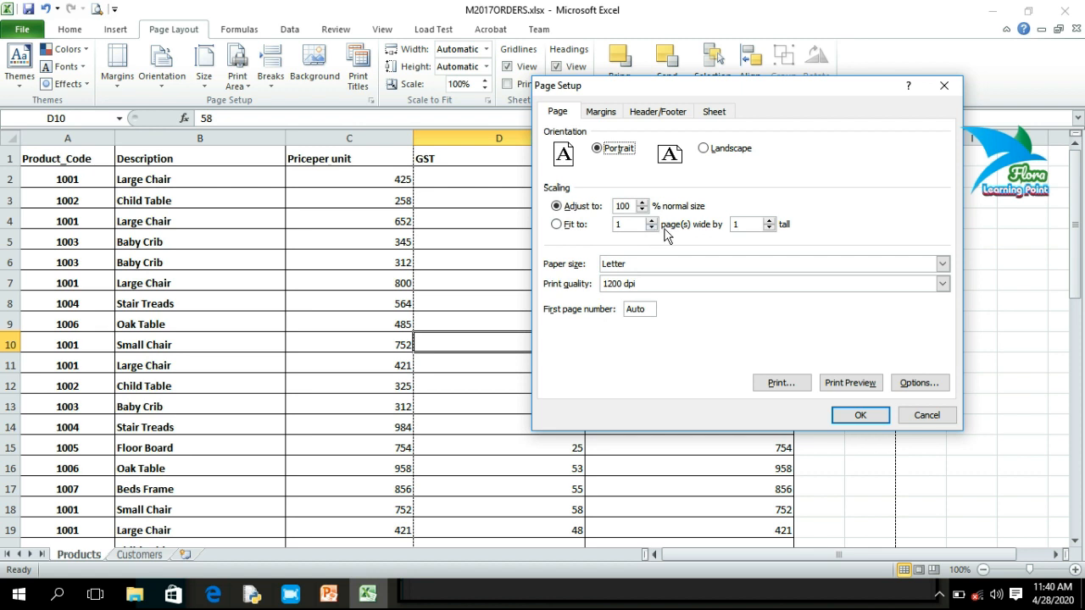
click(557, 226)
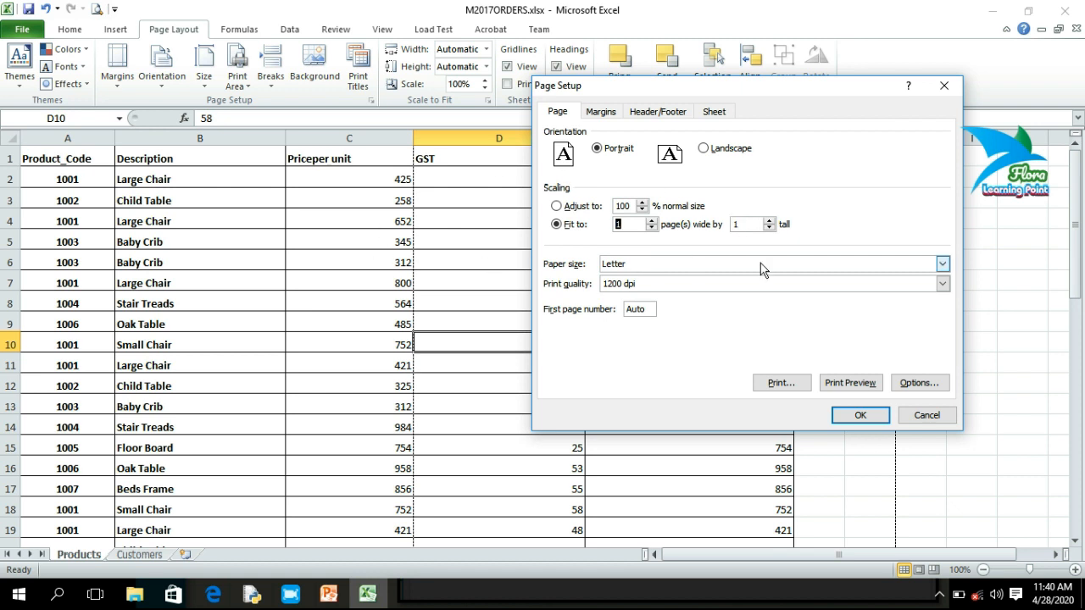
click(860, 415)
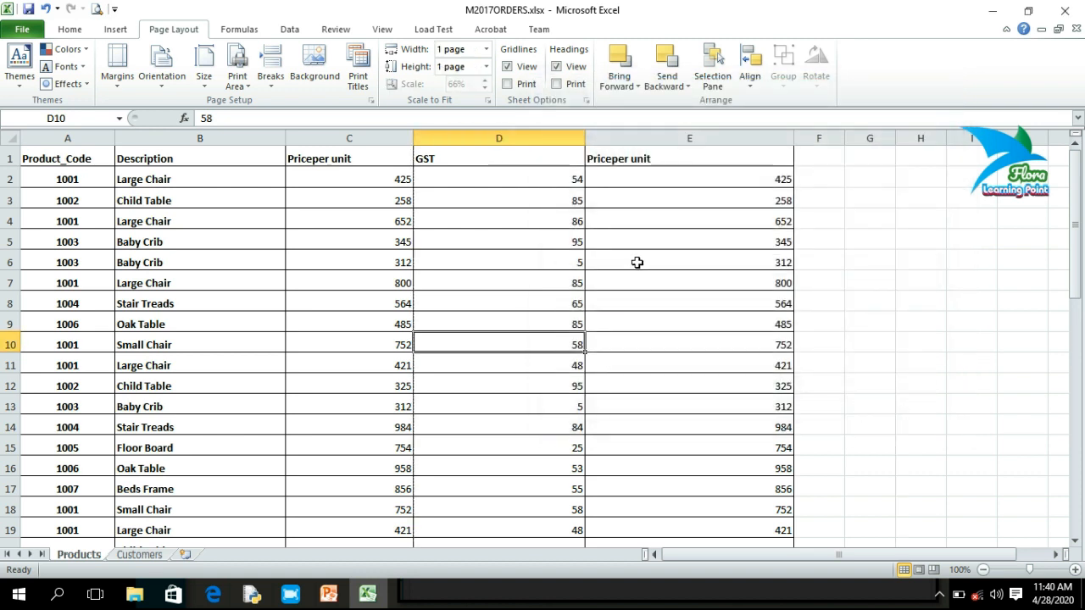
click(96, 14)
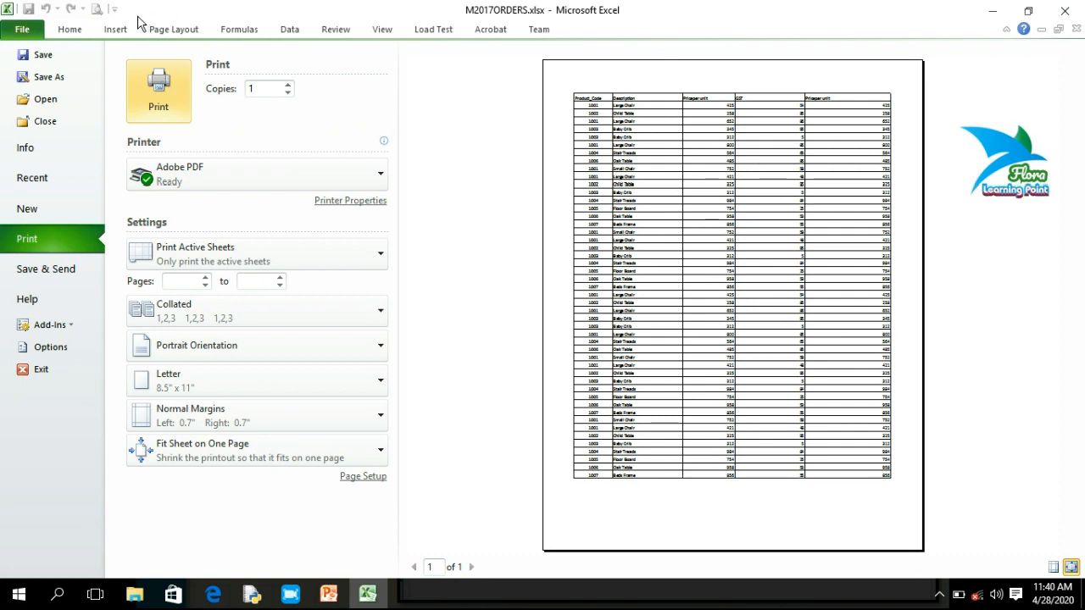
click(71, 30)
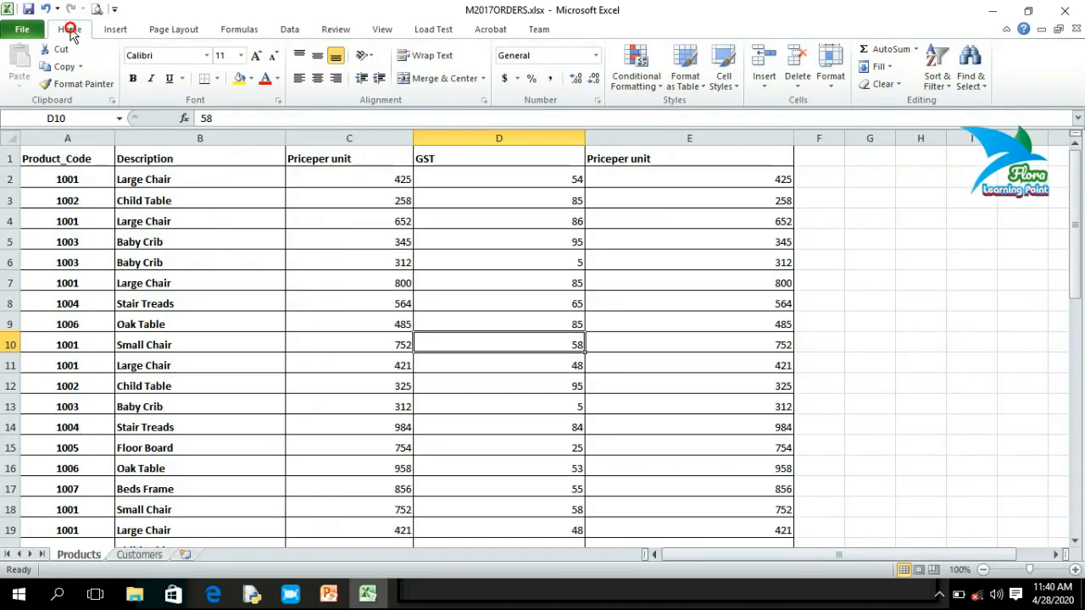
- Review the page setup's scaling percentage and available paper sizes, keeping Letter as the paper size
click(161, 30)
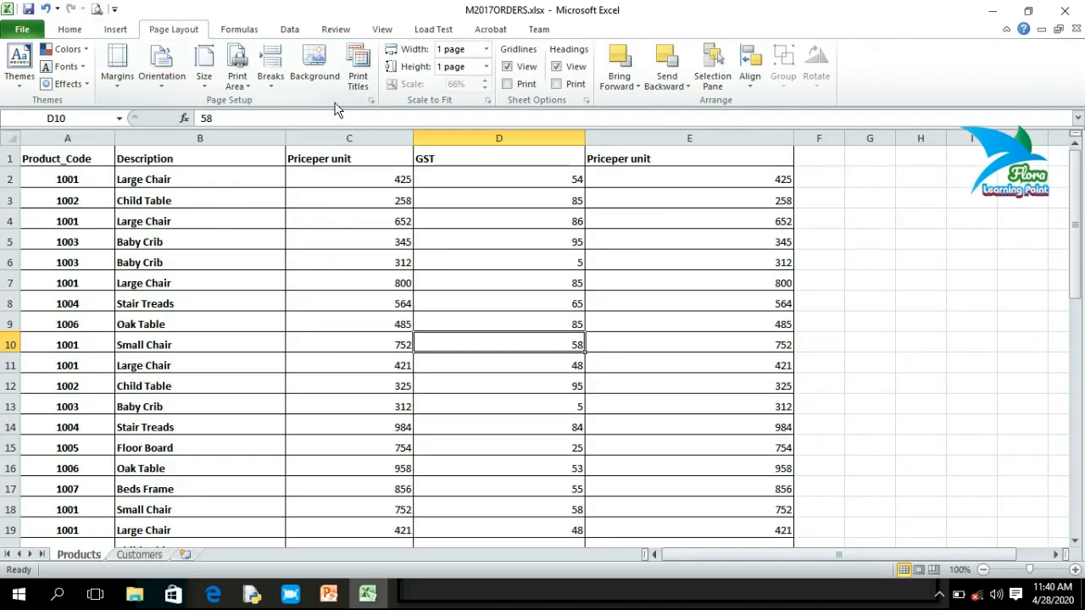
click(370, 100)
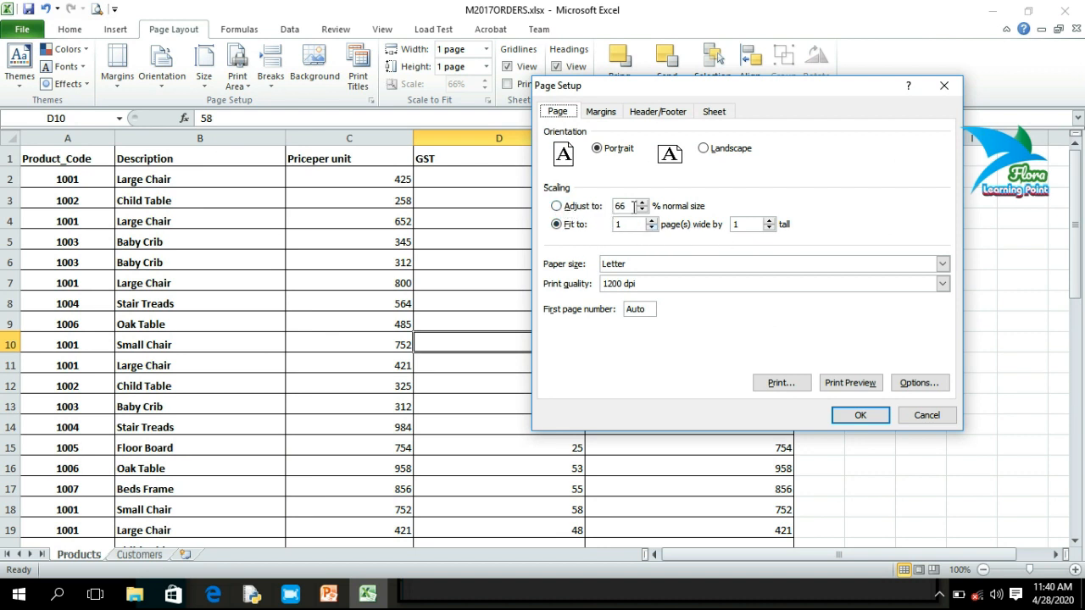
drag(630, 206, 610, 207)
click(660, 270)
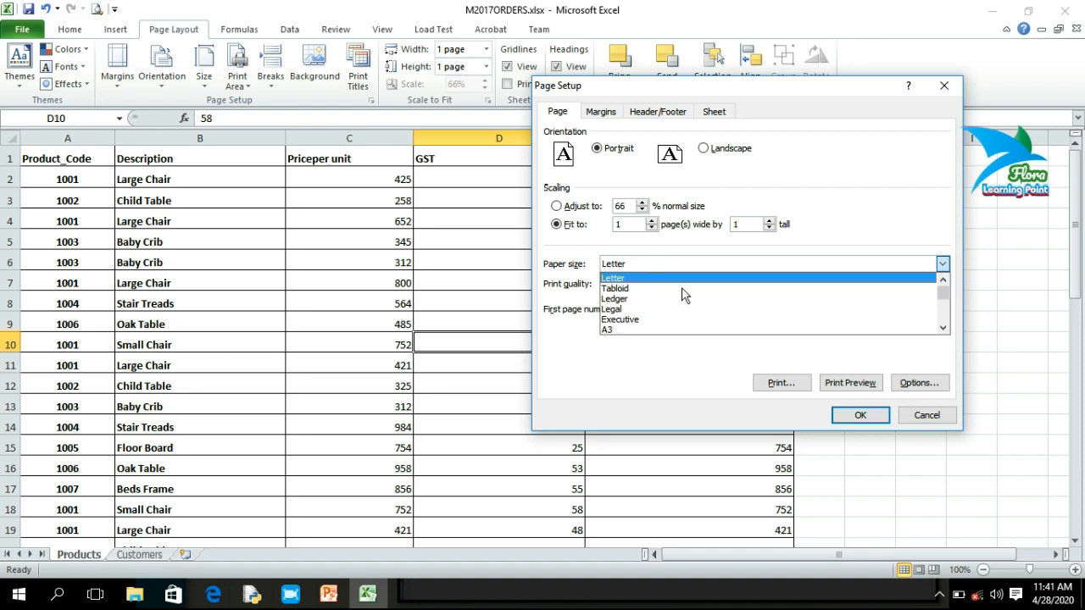
mouse_move(942, 293)
mouse_down()
mouse_move(942, 321)
mouse_move(940, 297)
mouse_up()
click(635, 264)
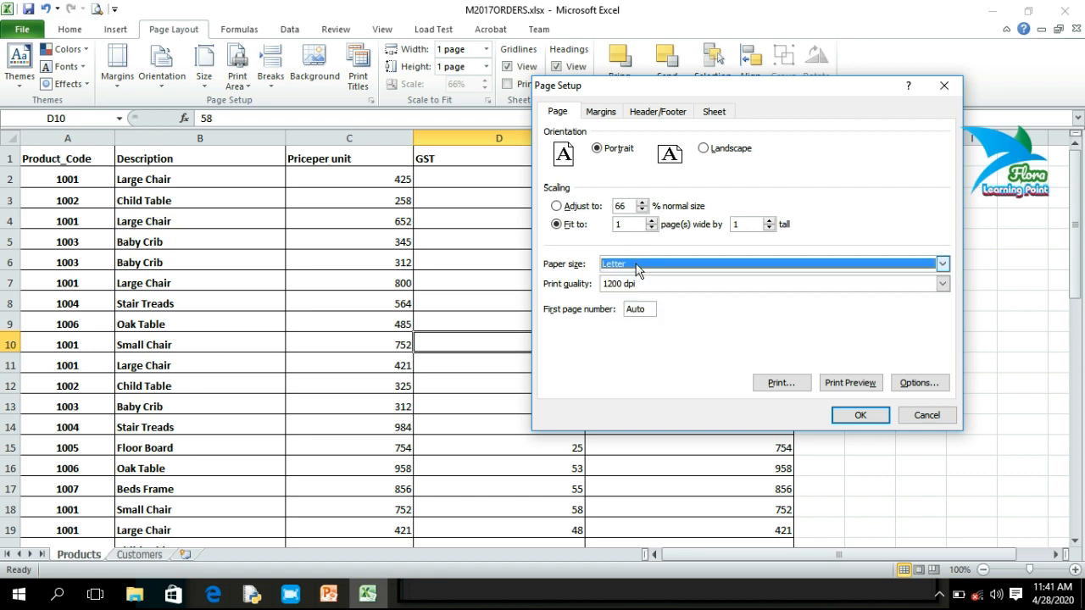
click(862, 417)
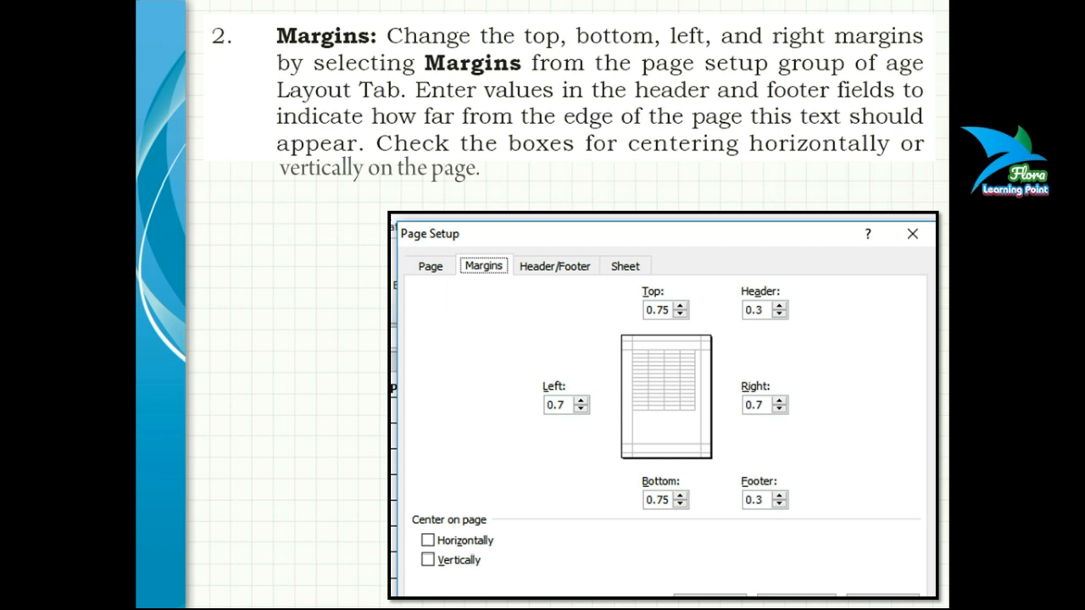
- Switch back to Excel and set the Products sheet's top and bottom page margins to 0
key(super)
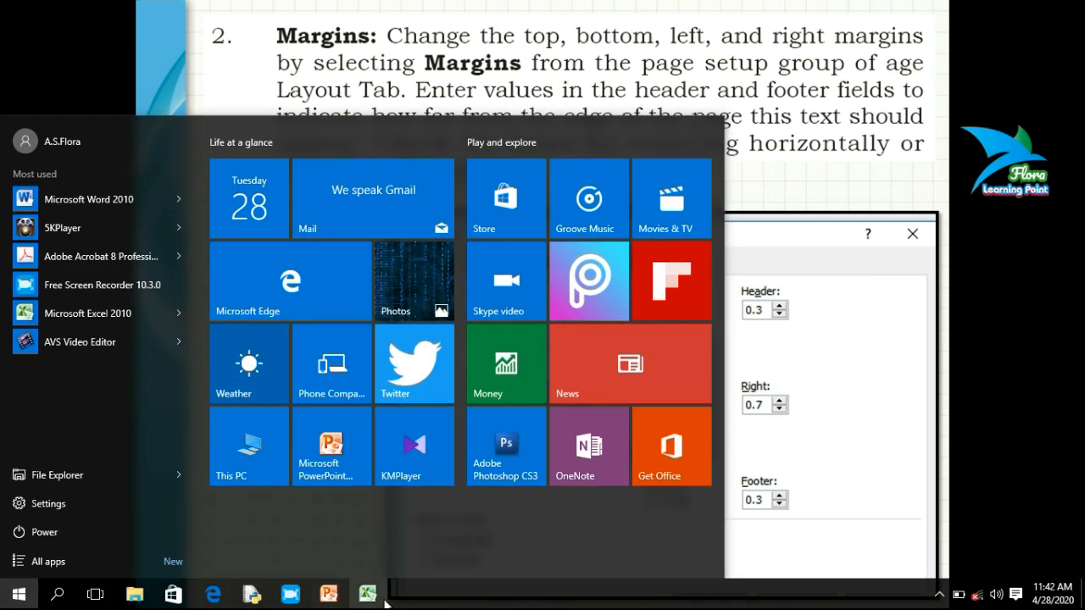
click(367, 595)
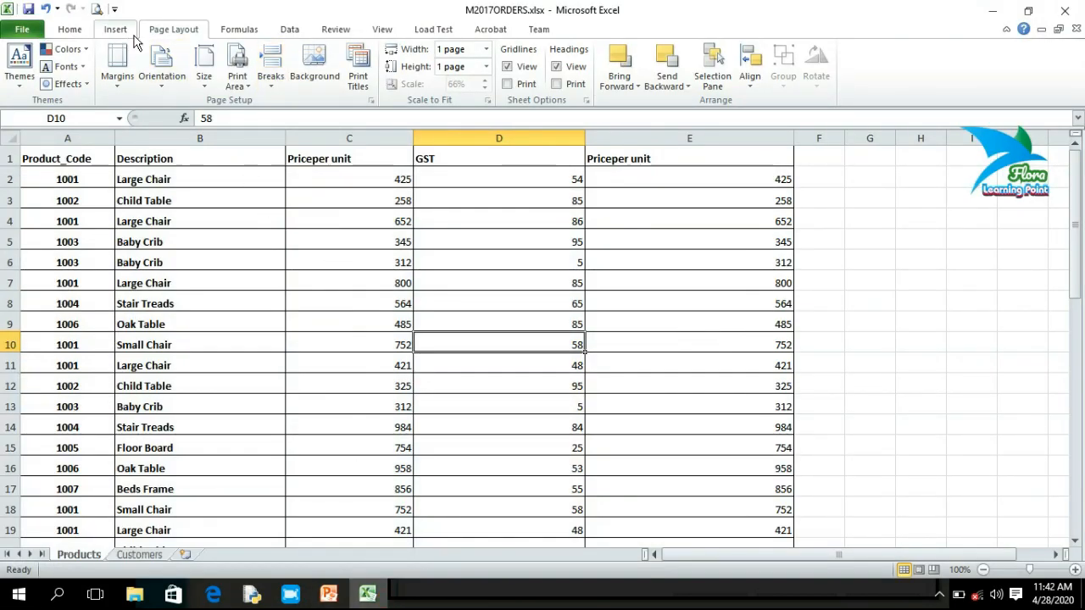
click(371, 101)
click(601, 113)
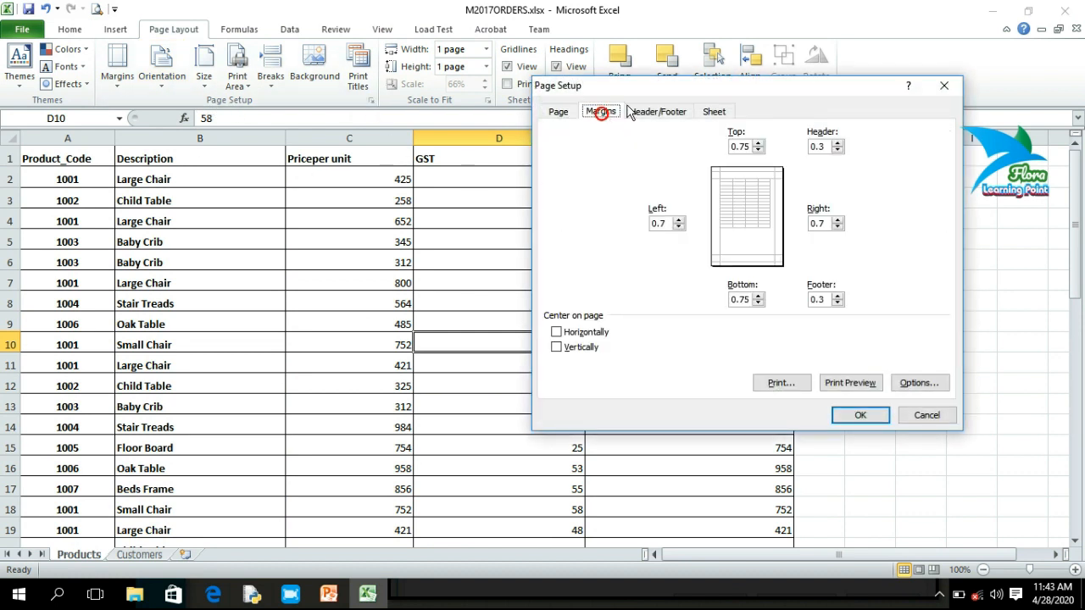
drag(734, 93, 558, 70)
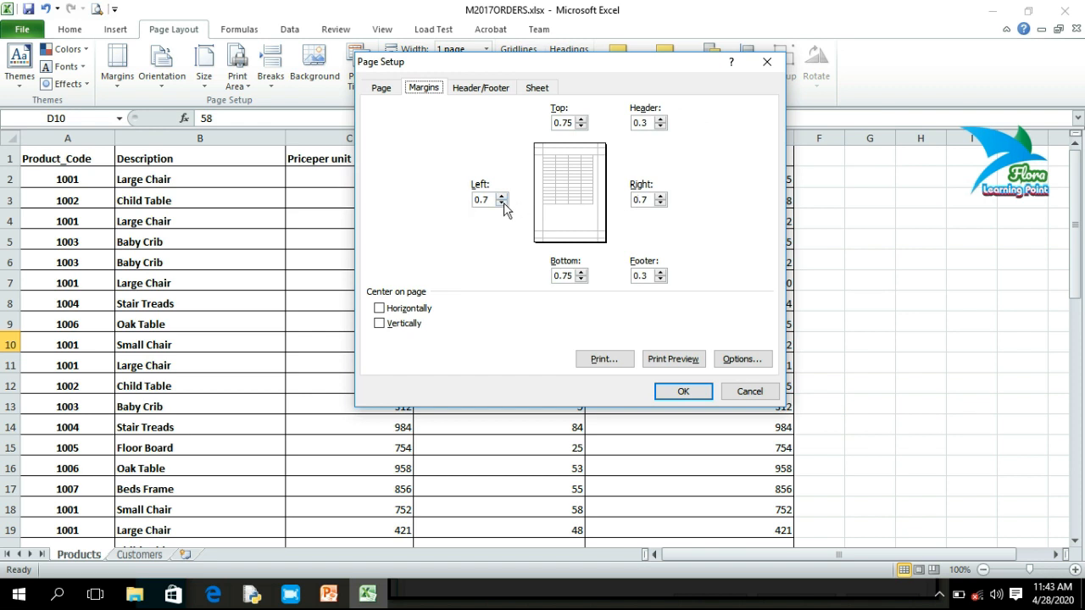
click(582, 127)
click(581, 126)
click(582, 126)
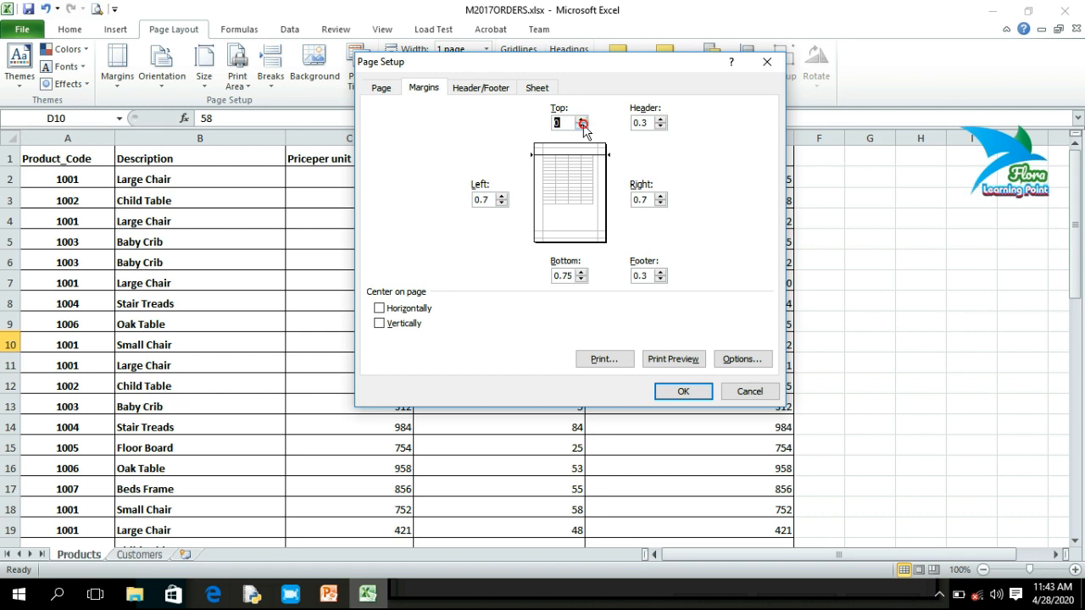
click(582, 278)
click(581, 279)
click(581, 279)
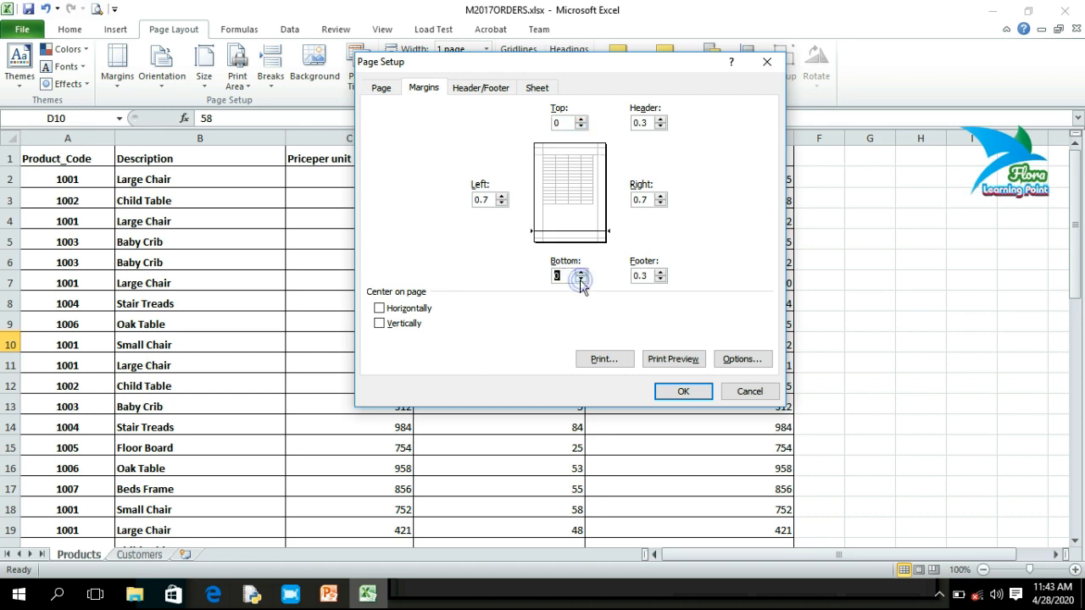
- Set the left and right page margins to 0, apply the page setup and check the print preview
click(502, 202)
click(502, 202)
click(501, 203)
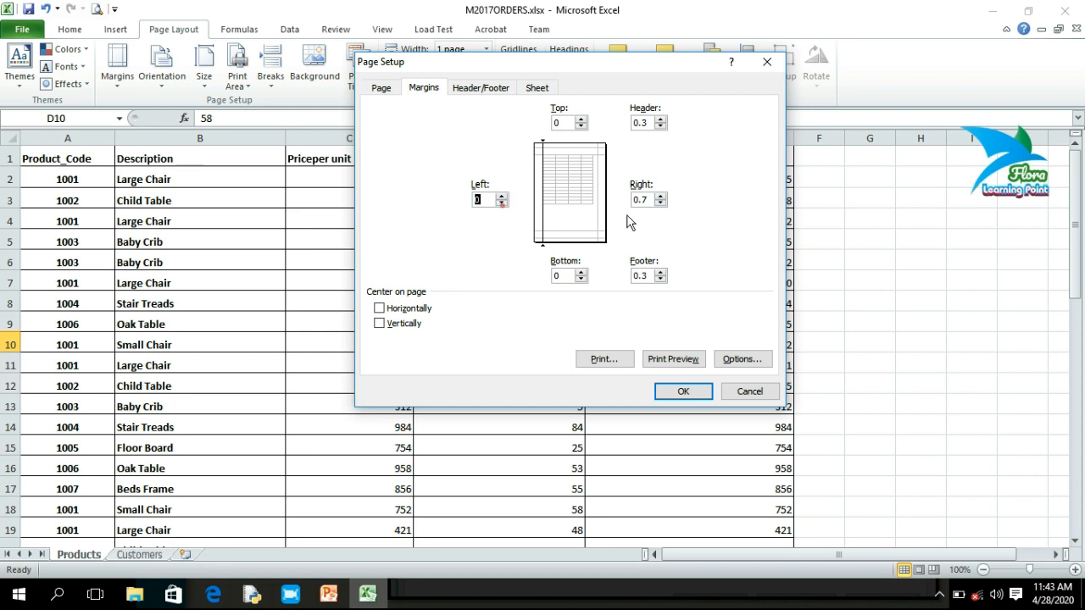
click(661, 202)
click(660, 202)
click(660, 203)
click(682, 390)
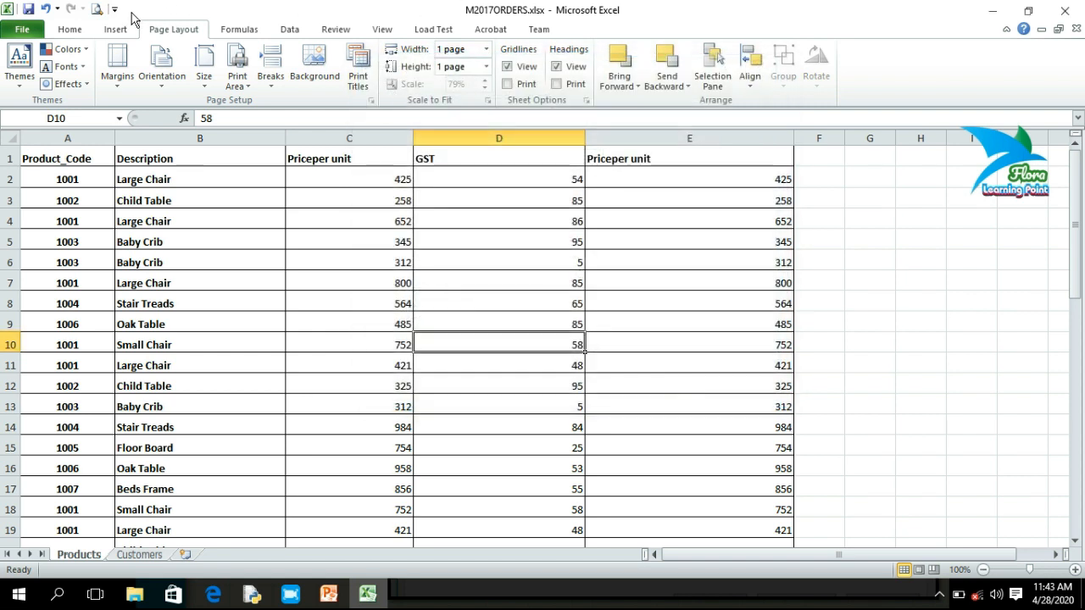
click(96, 10)
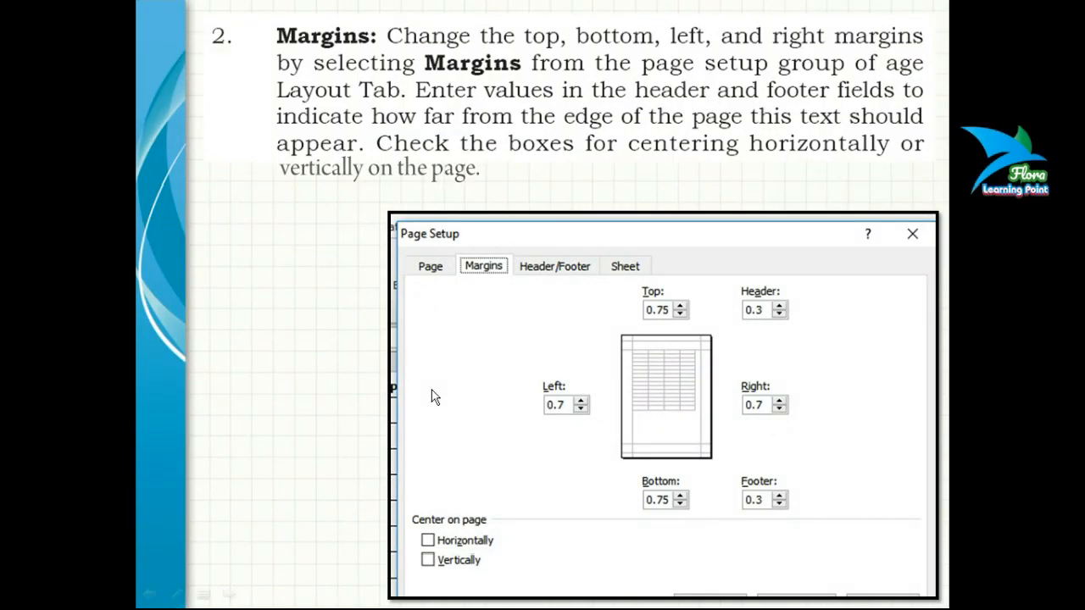
click(432, 391)
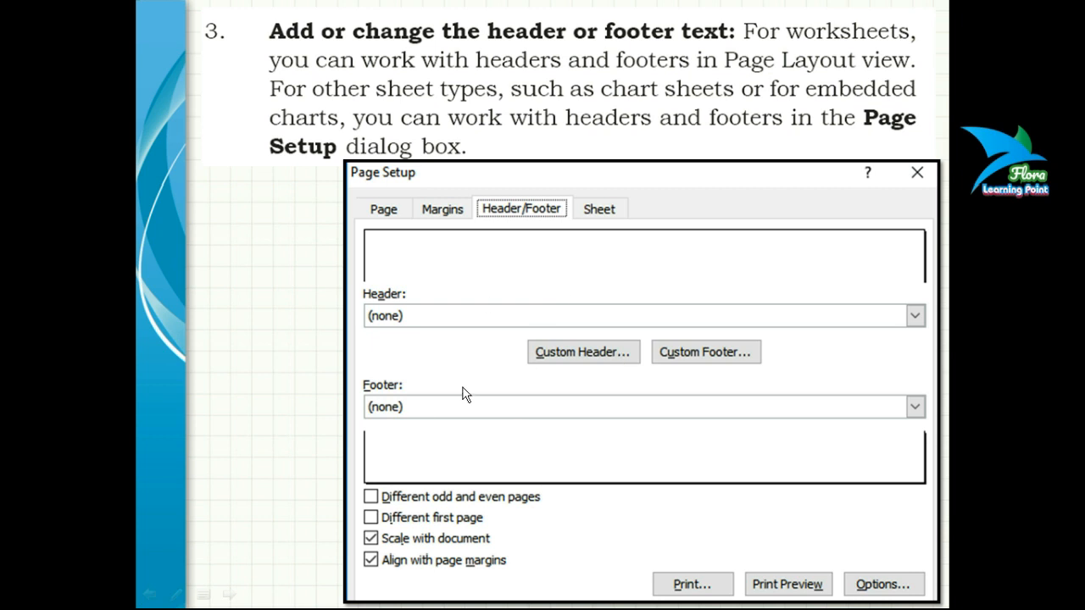
- Switch to Excel and start a custom header for the Products sheet, inserting the page number in its left section
key(alt+Tab)
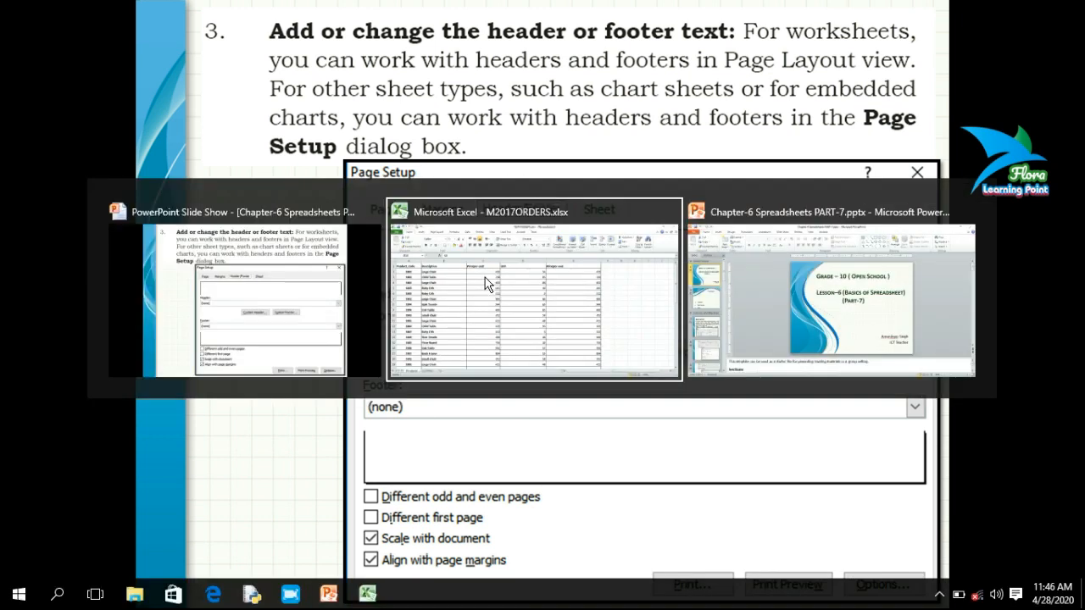
click(485, 277)
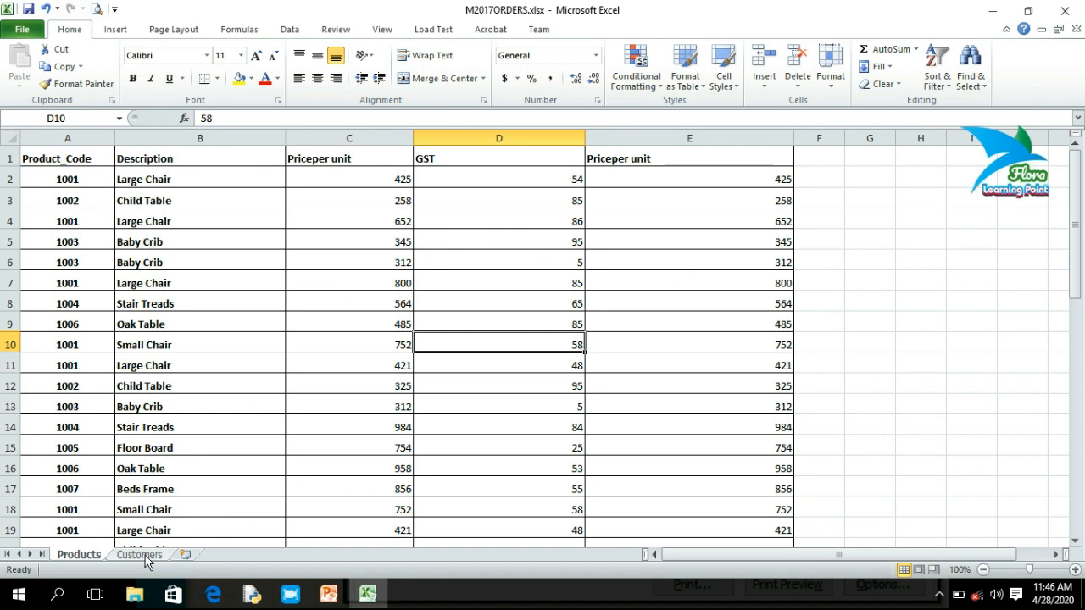
click(178, 29)
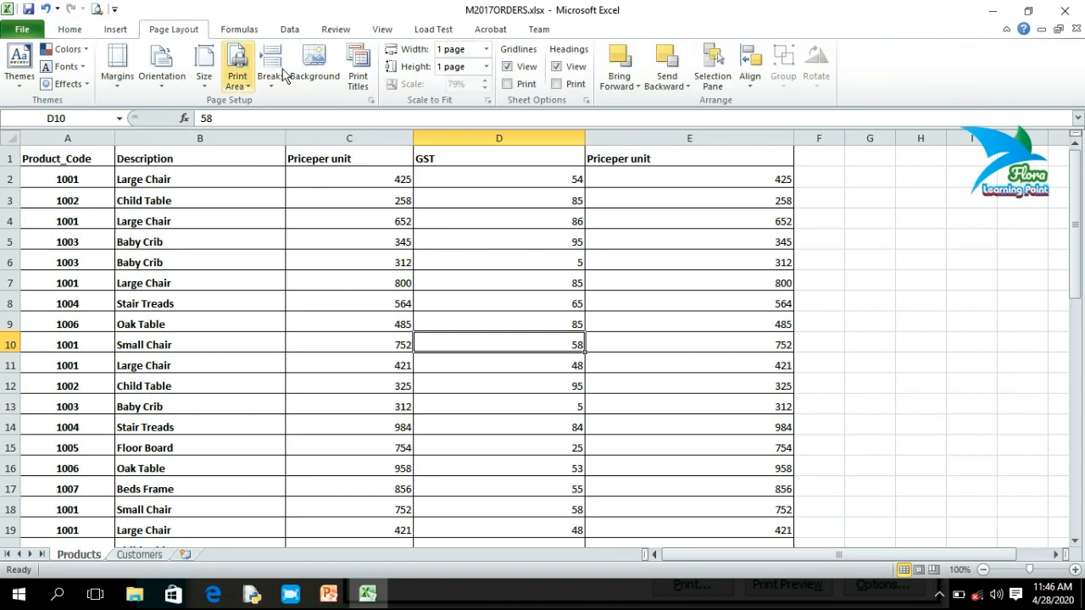
click(370, 101)
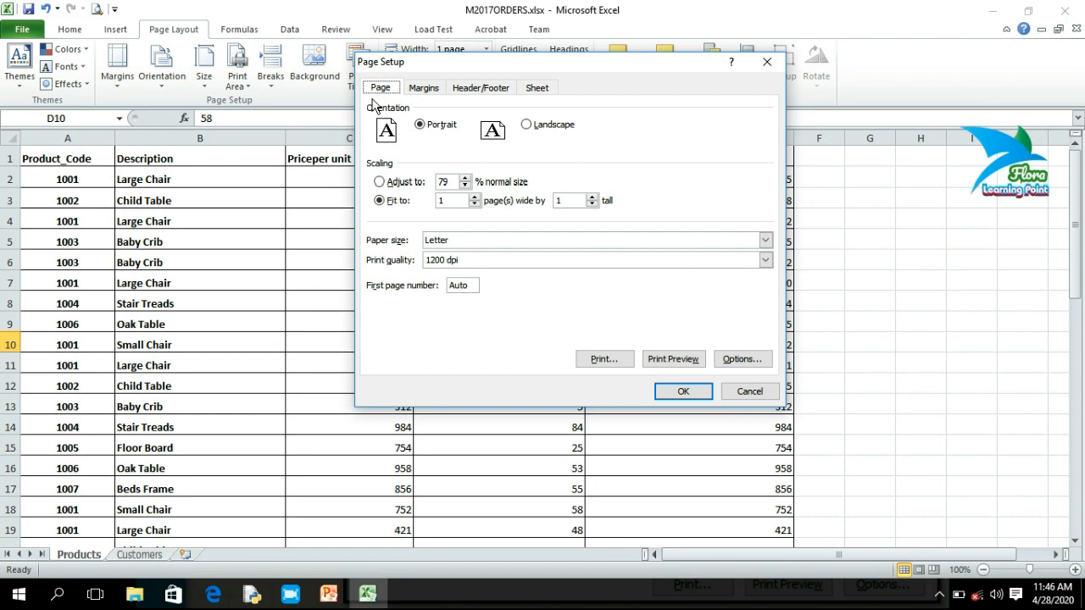
click(480, 88)
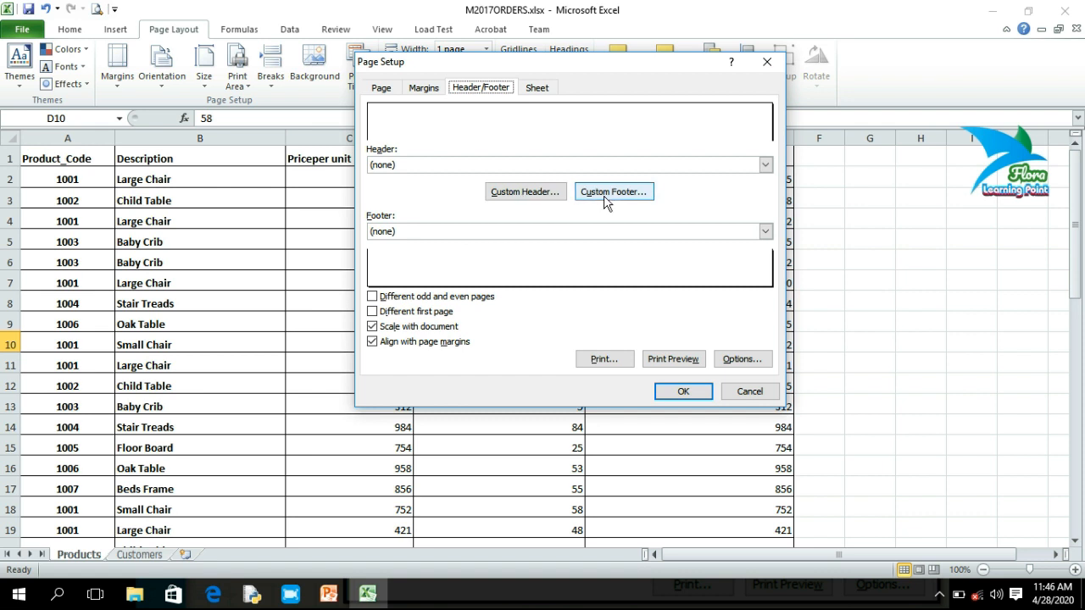
click(517, 192)
click(344, 291)
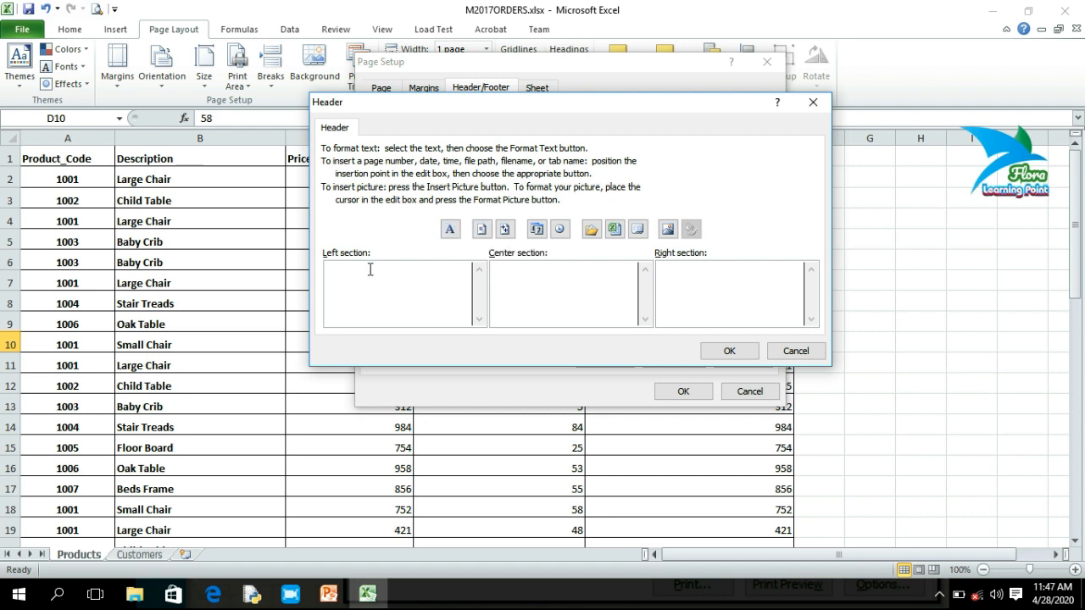
click(483, 231)
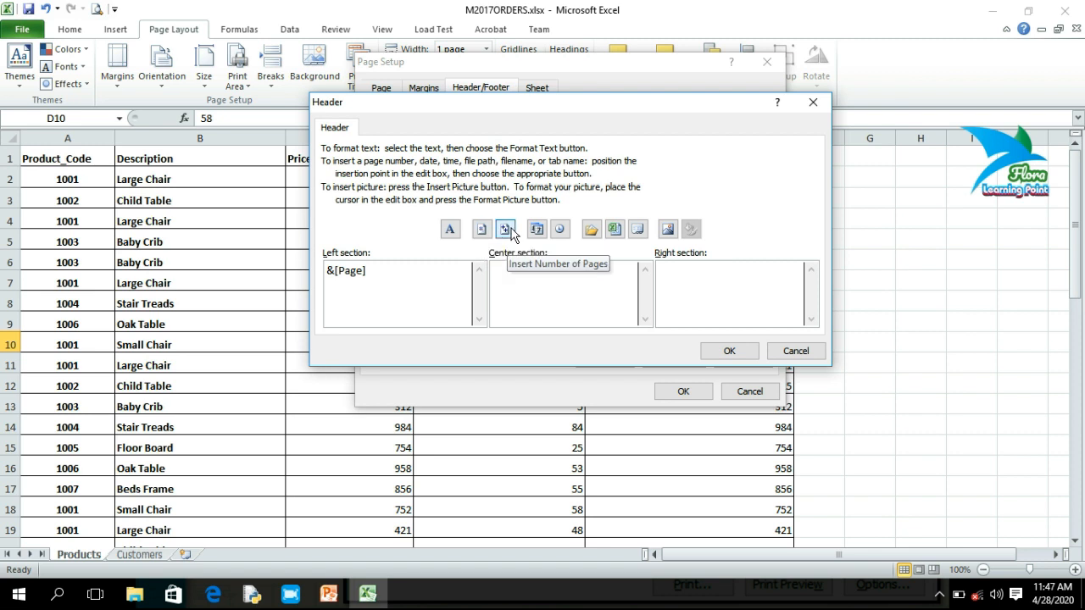
- Enter "Cambridge International School" in the header's center section and insert the time in its right section
click(516, 269)
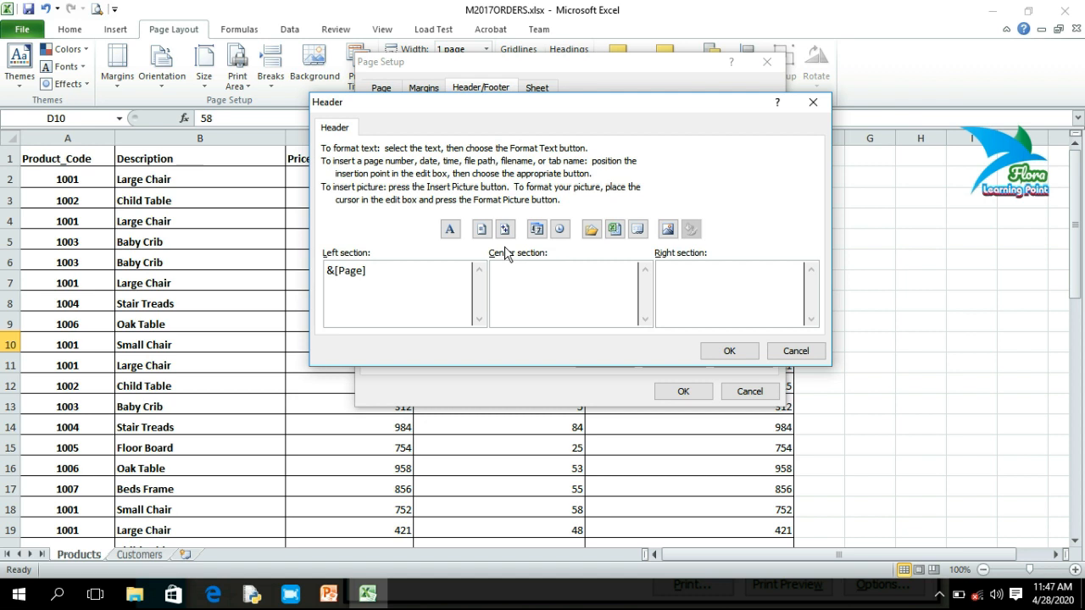
text(Cambridge Interna)
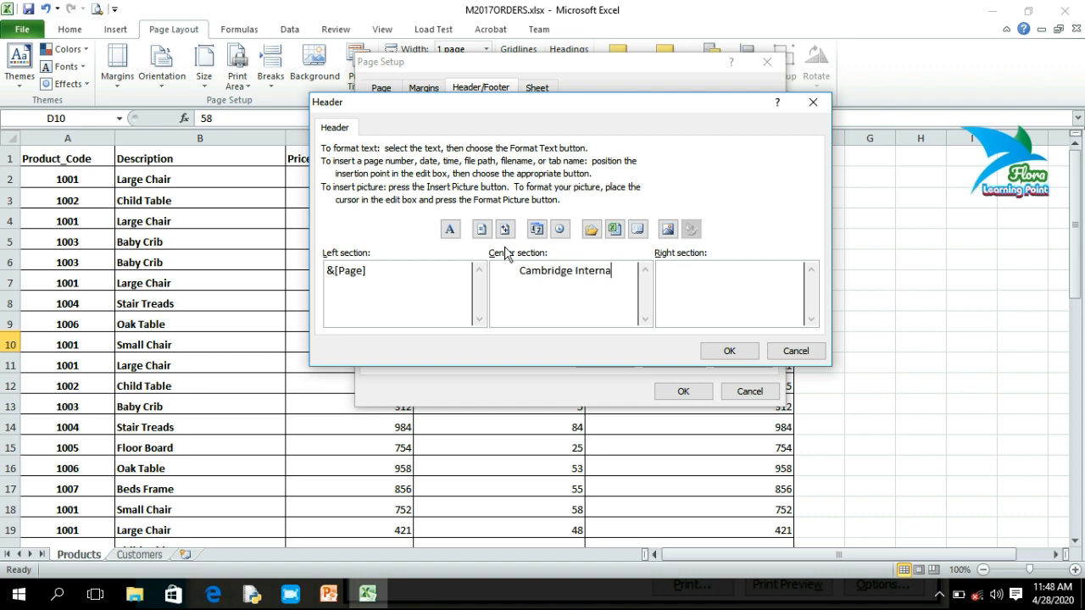
text(tional)
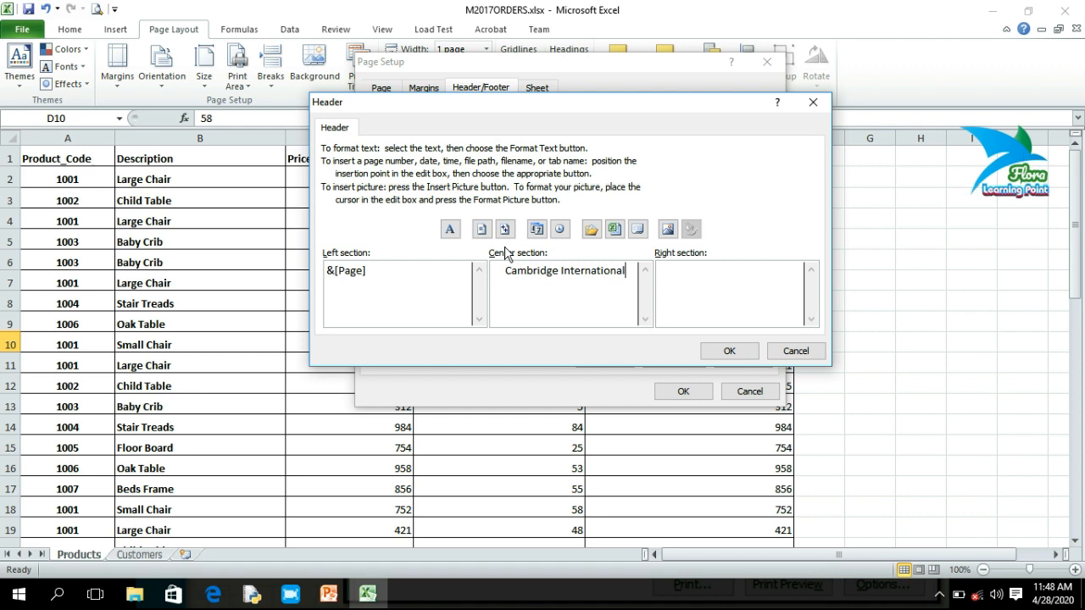
text( School)
click(560, 237)
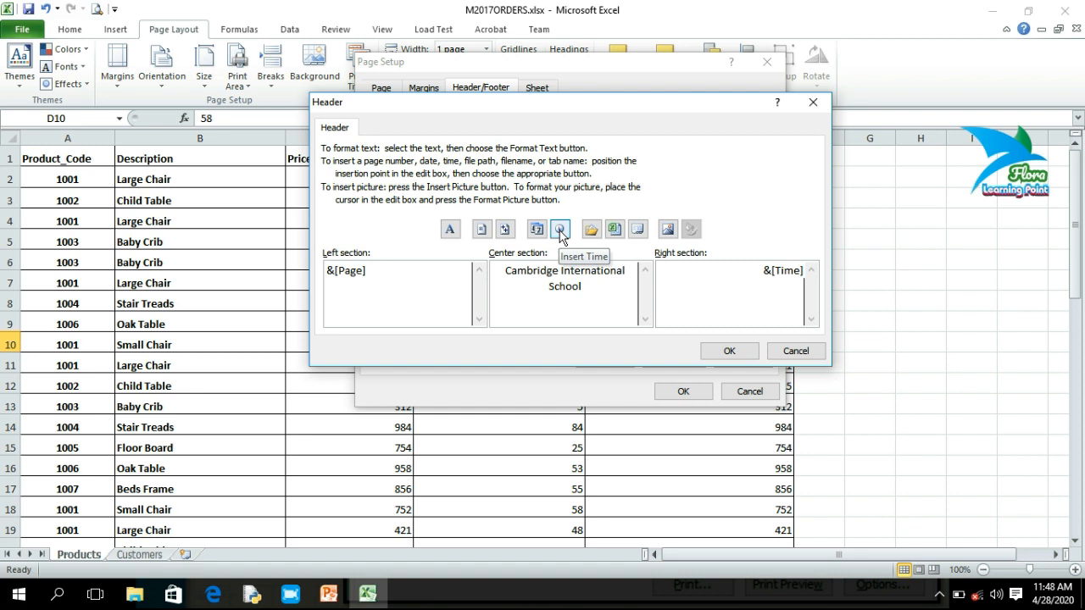
- Apply the custom header to the Products sheet and check it in the print preview
click(729, 351)
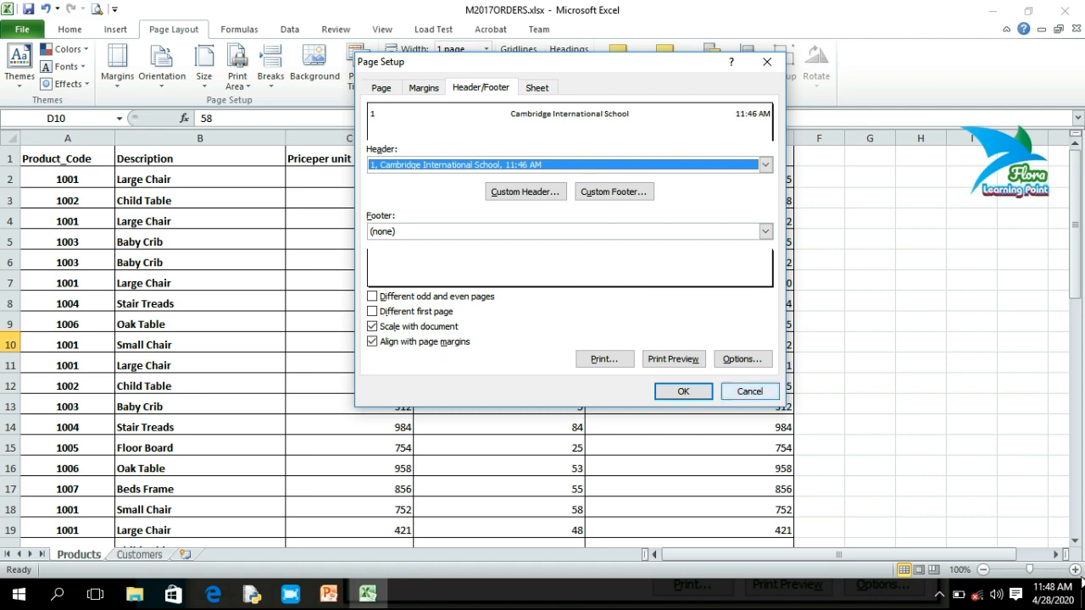
click(675, 391)
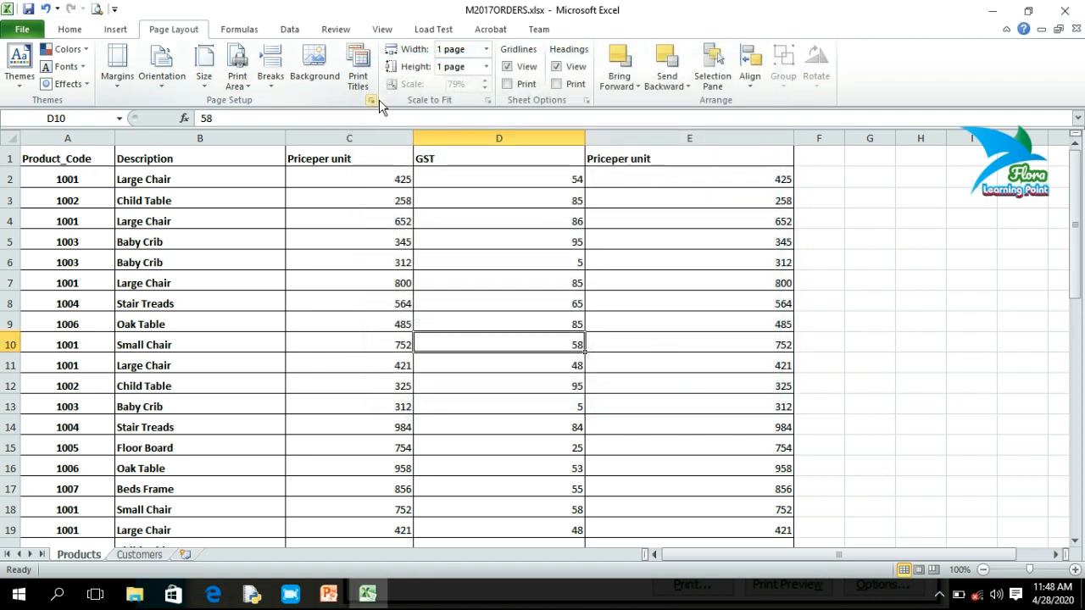
click(97, 9)
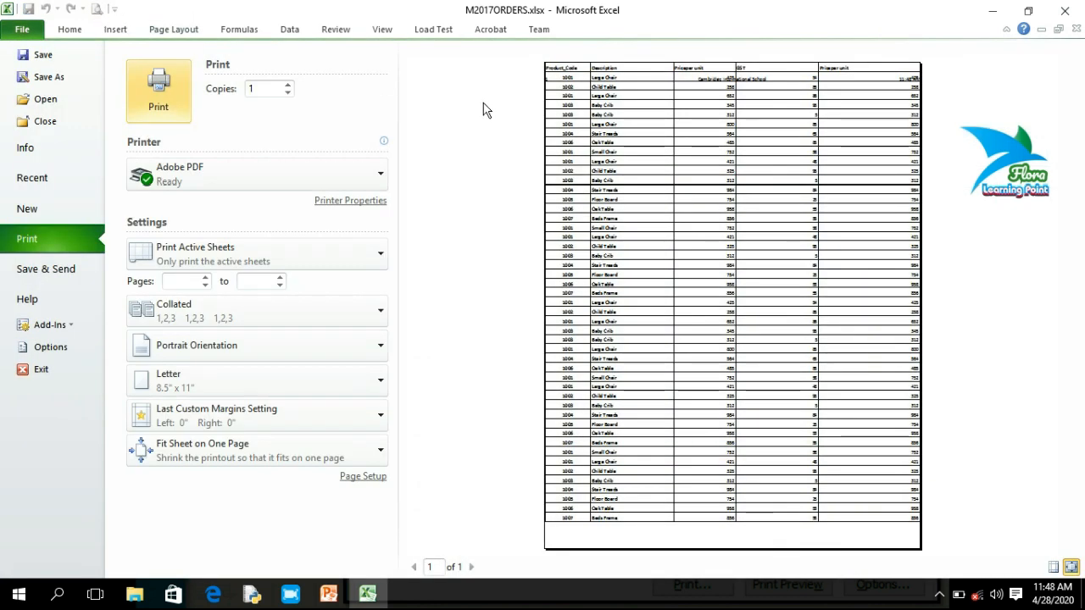
click(74, 29)
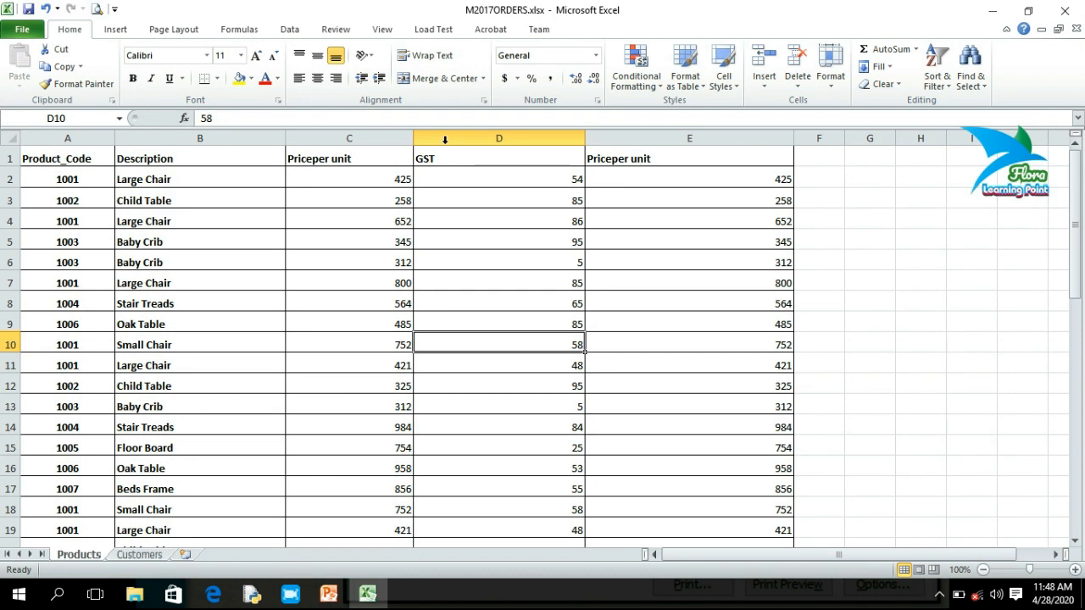
- Set the Products sheet's top and bottom page margins to 0.75
click(170, 29)
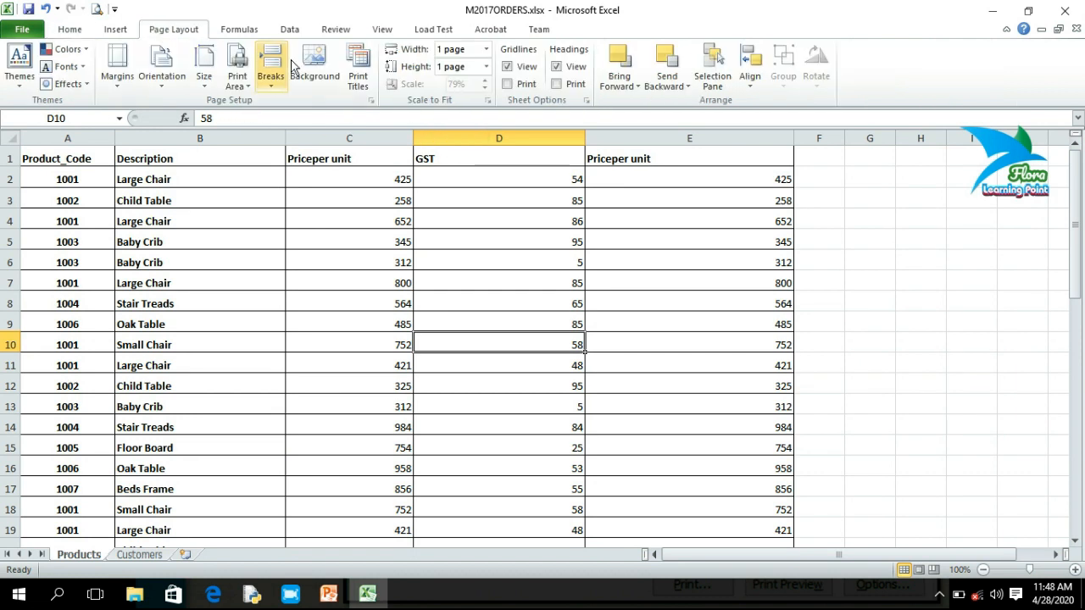
click(370, 100)
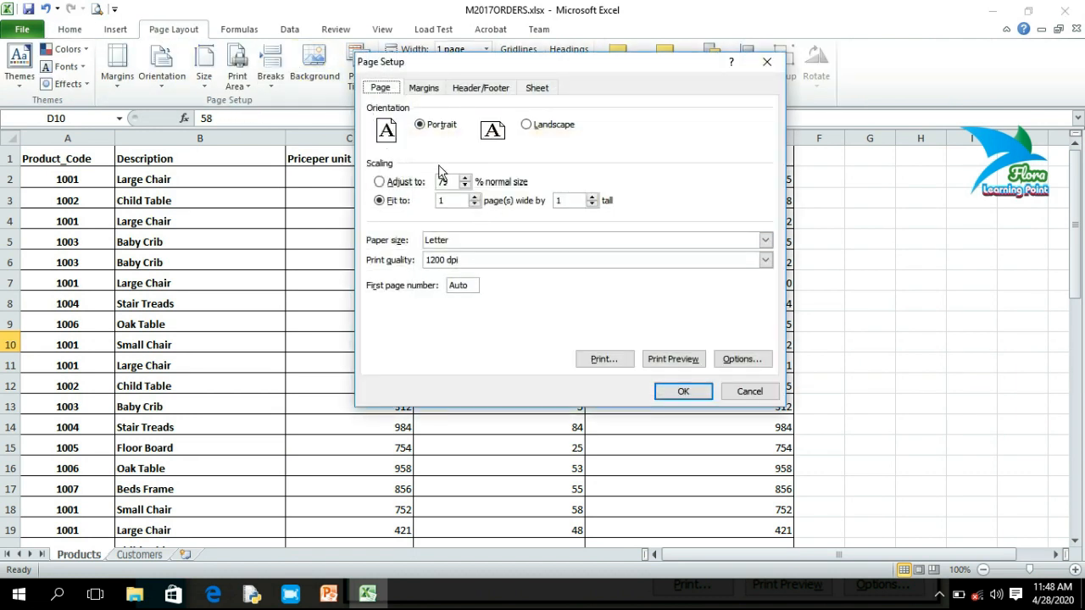
click(425, 89)
click(580, 120)
click(580, 120)
click(581, 120)
click(581, 120)
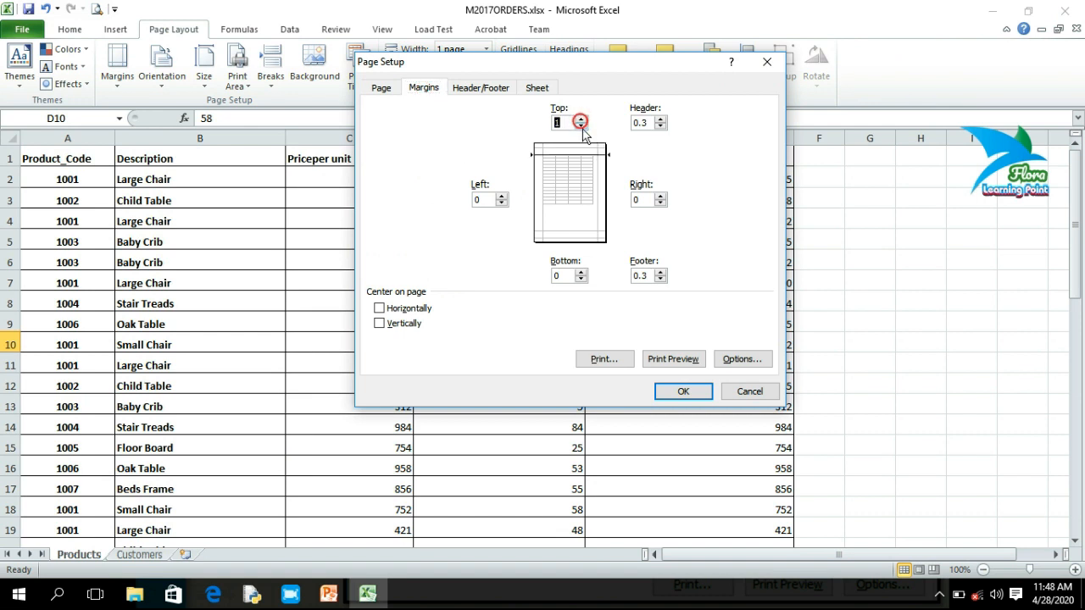
click(581, 127)
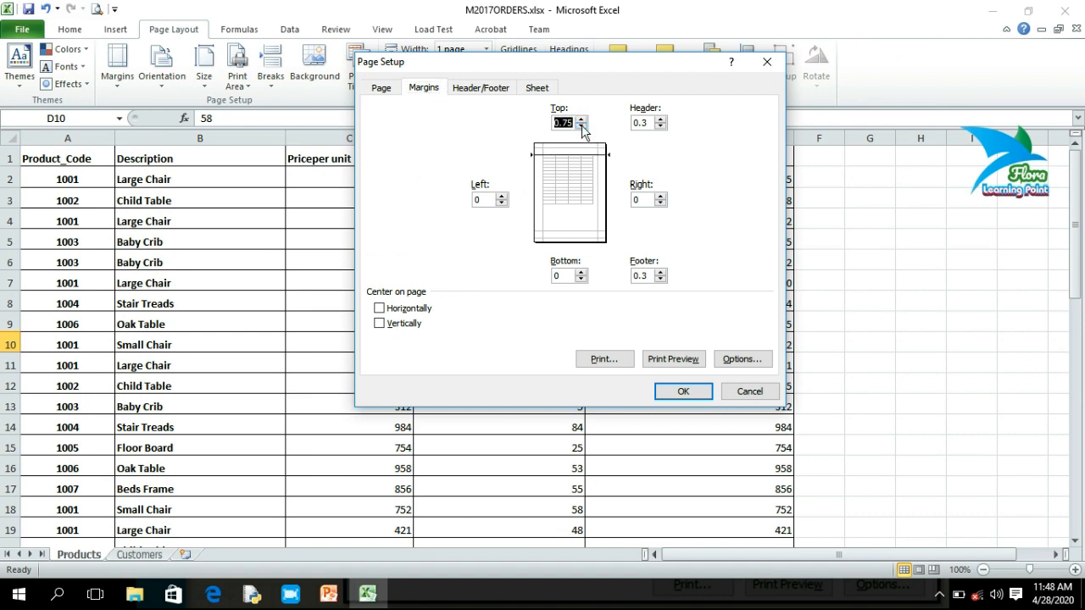
click(580, 272)
click(580, 272)
click(581, 272)
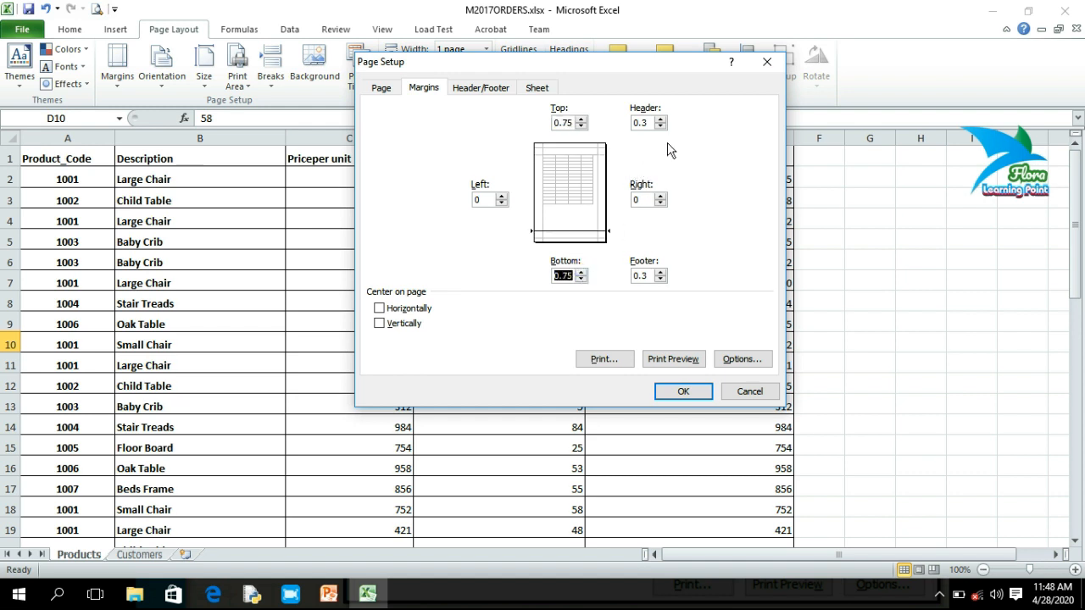
- Set the left and right page margins to 0.5, apply the page setup and check the print preview
click(501, 196)
click(501, 196)
click(660, 196)
click(660, 196)
click(683, 392)
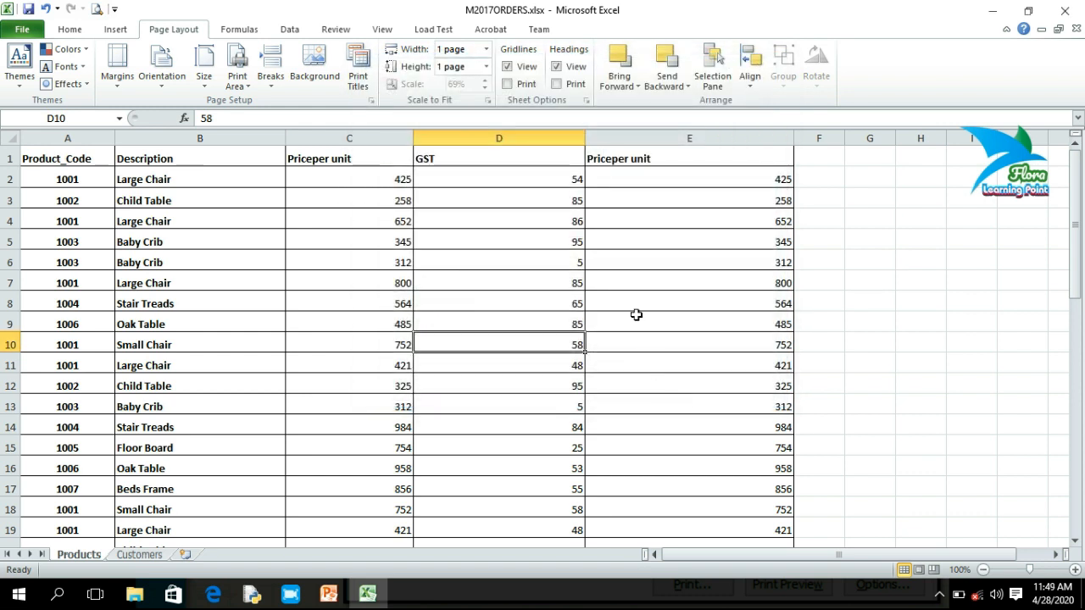
click(97, 8)
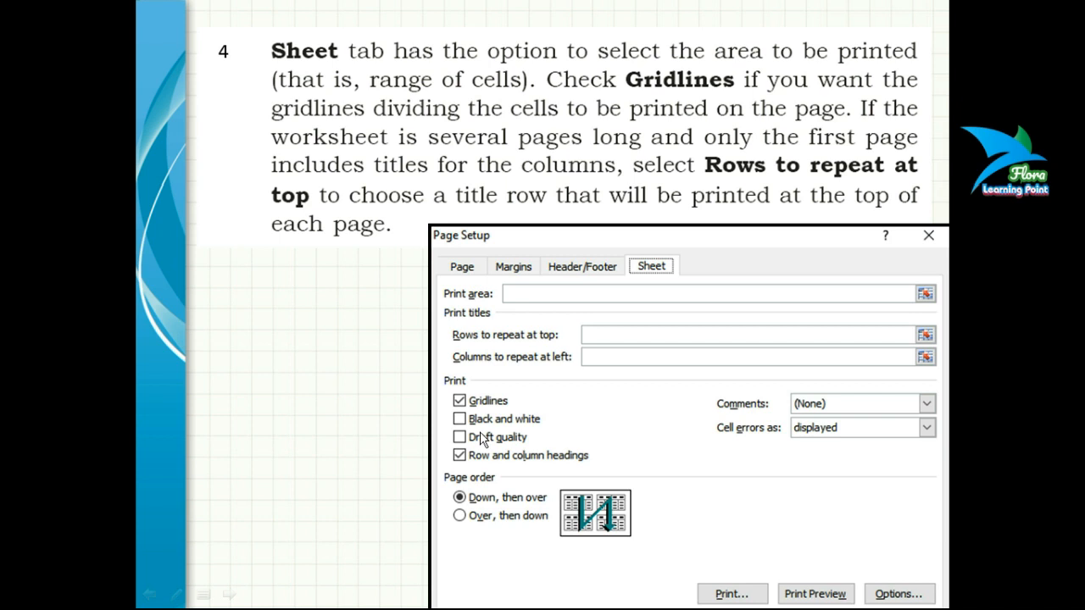
- Switch back to Excel, set the Products sheet's print area to A1:C9 and check the print preview
key(alt+Tab)
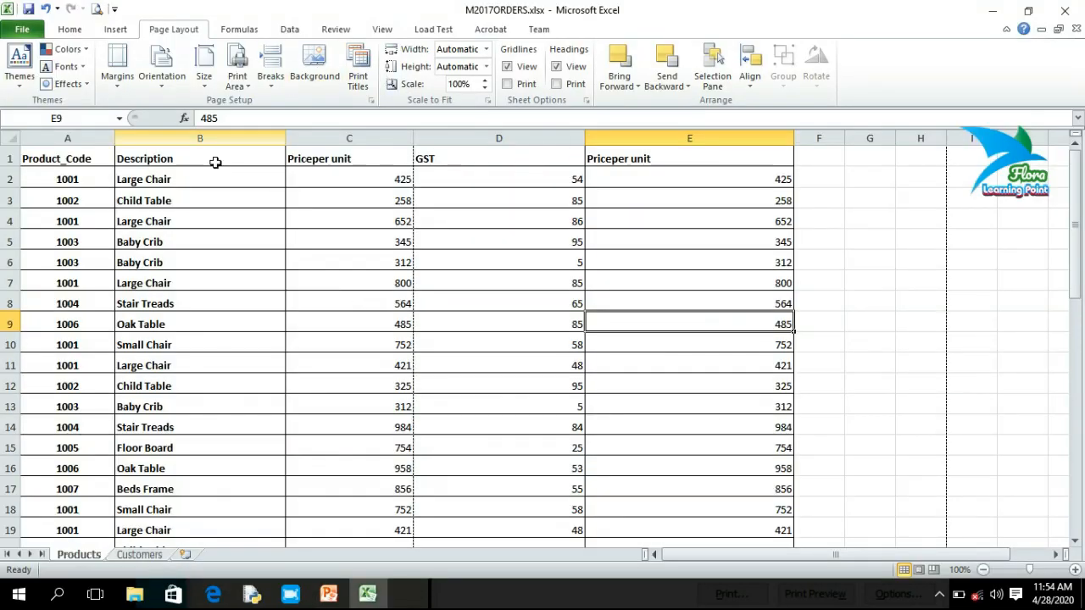
click(267, 379)
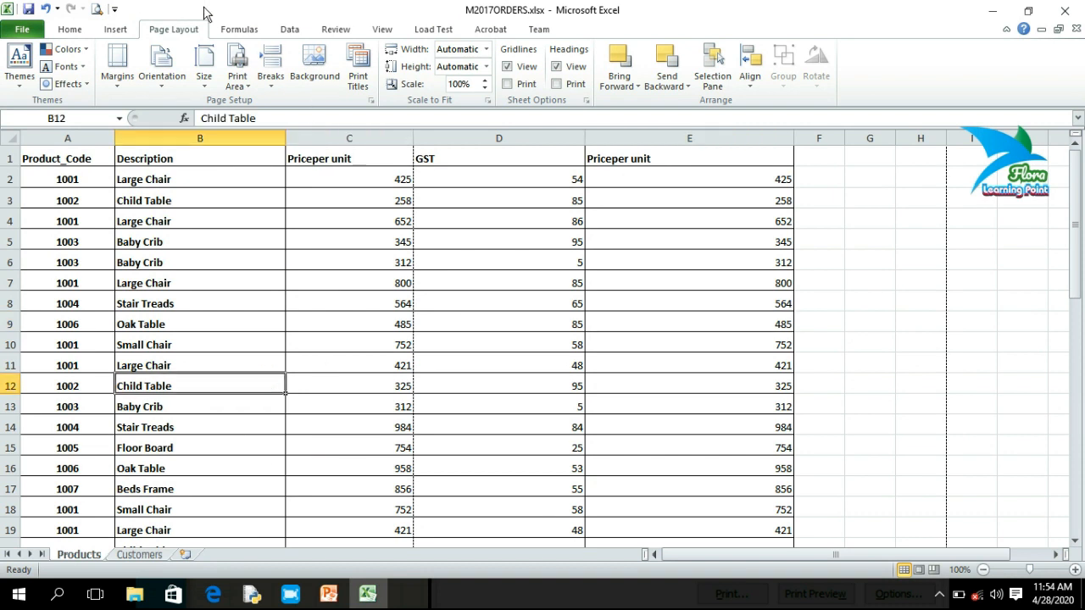
click(371, 100)
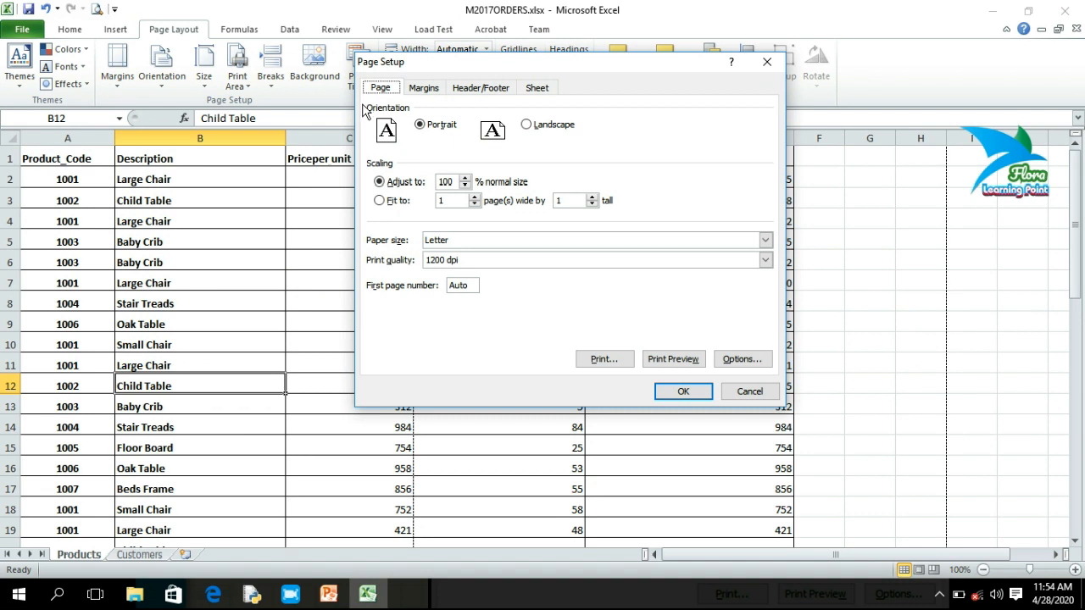
click(539, 89)
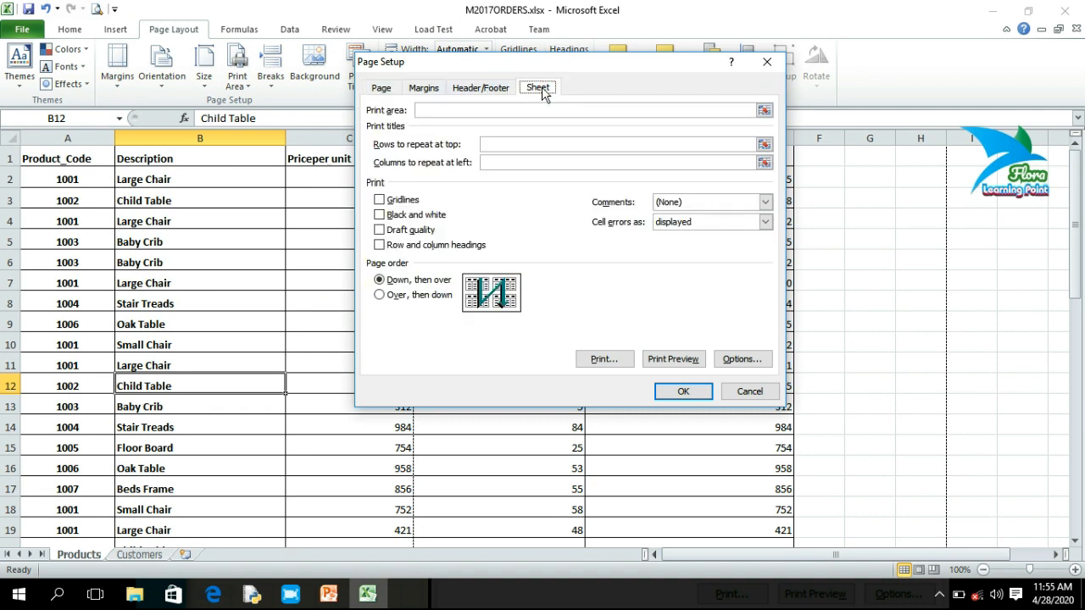
click(419, 112)
drag(479, 68, 635, 172)
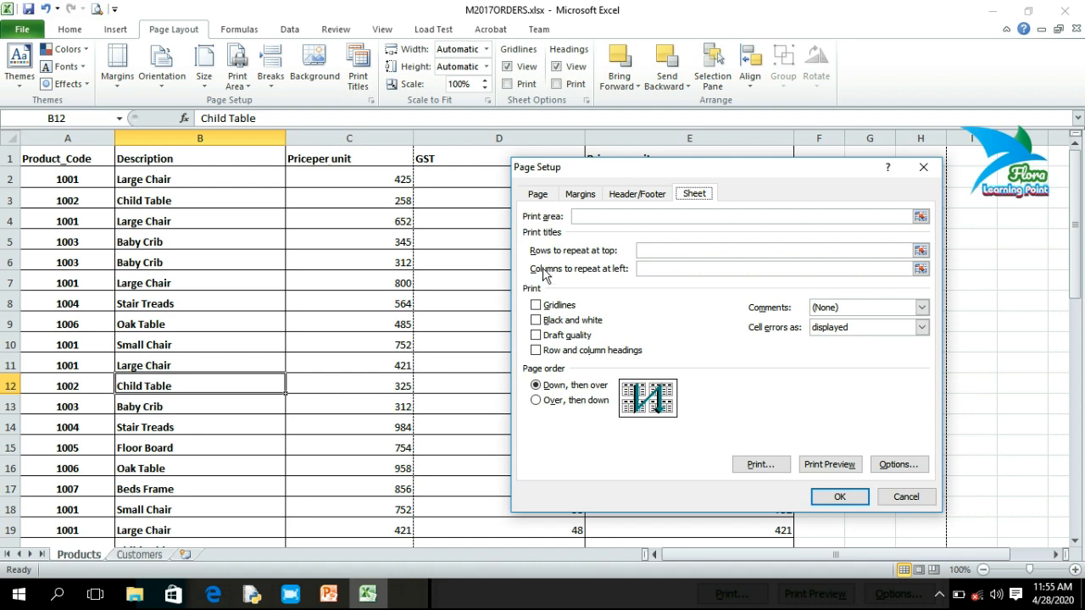
click(587, 216)
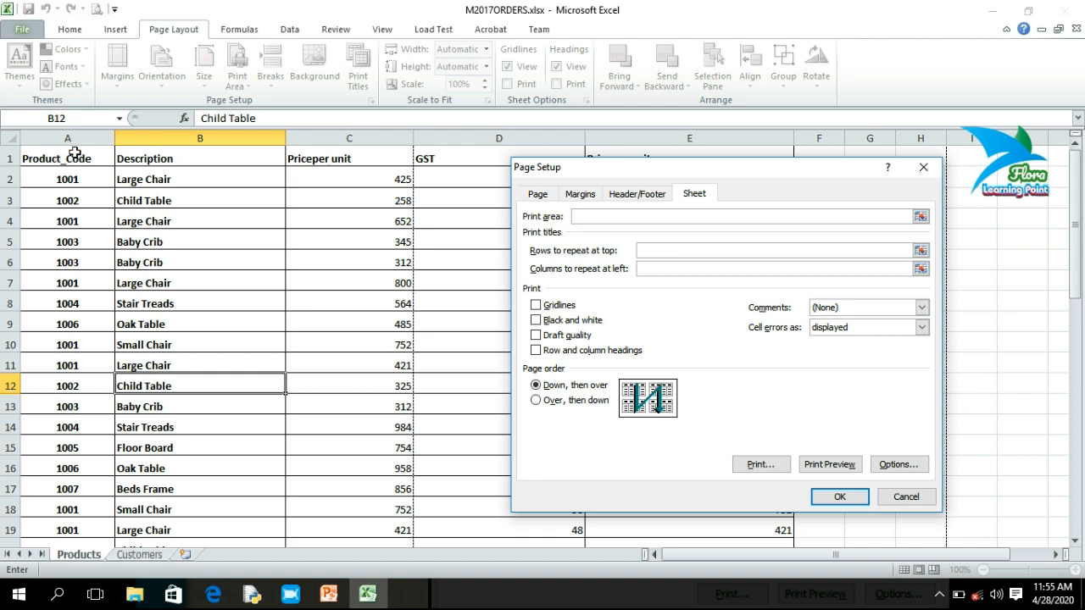
drag(41, 157, 359, 327)
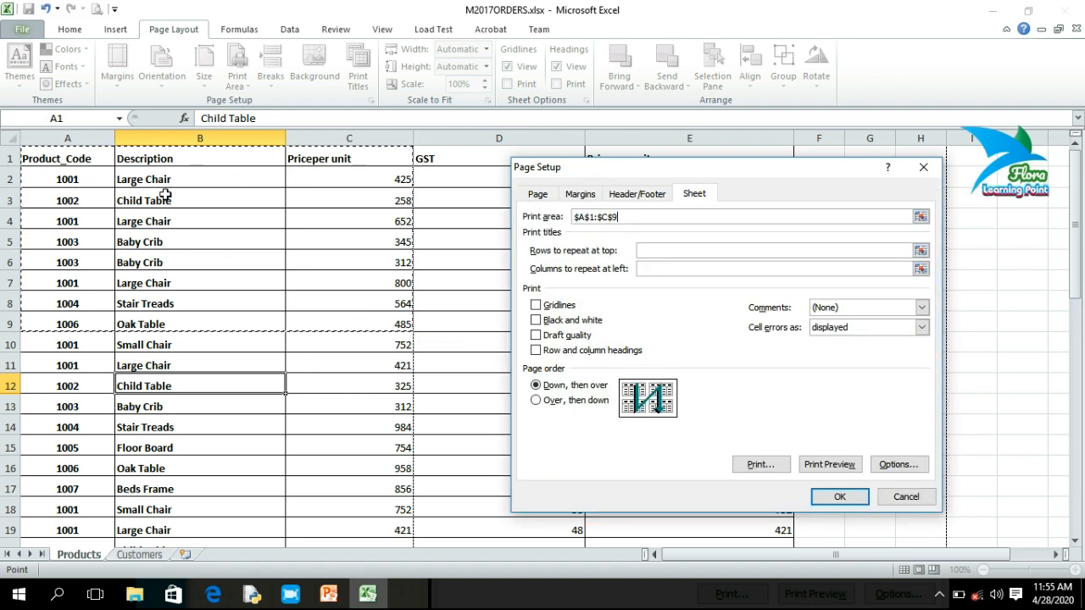
key(Return)
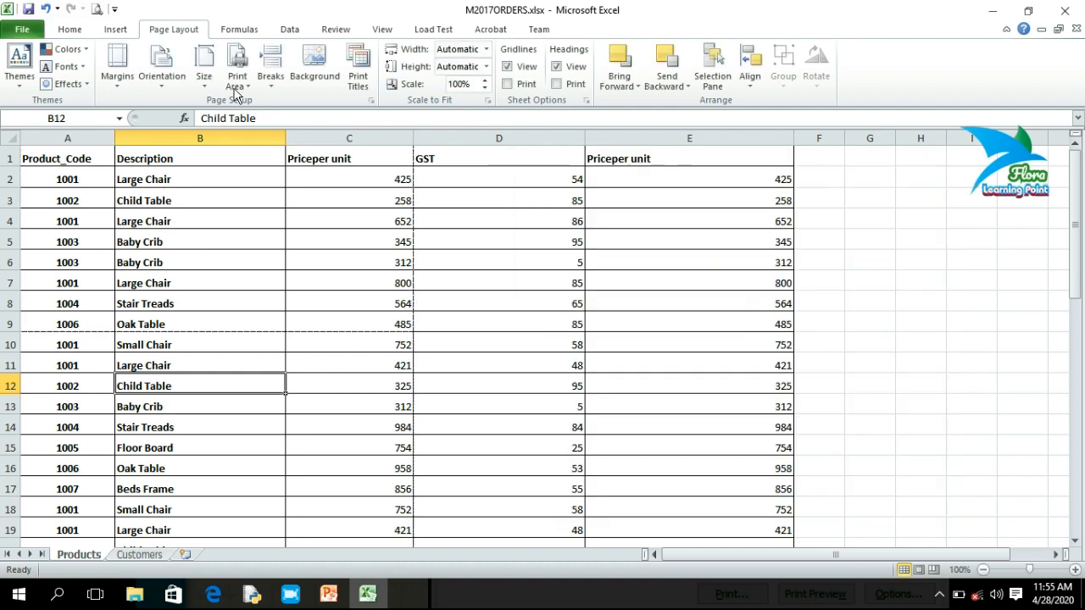
click(98, 12)
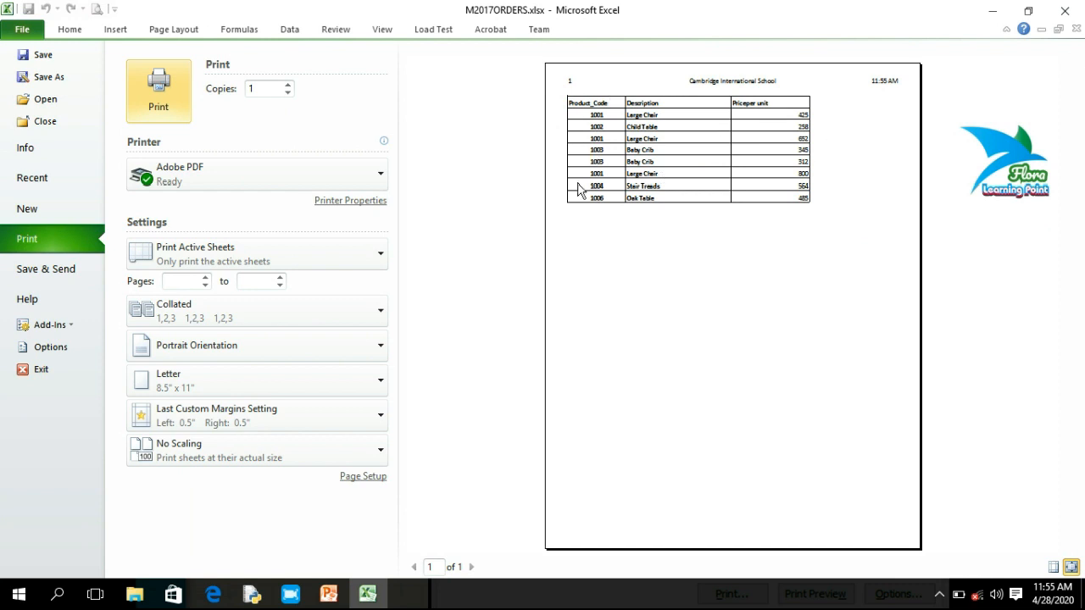
click(82, 32)
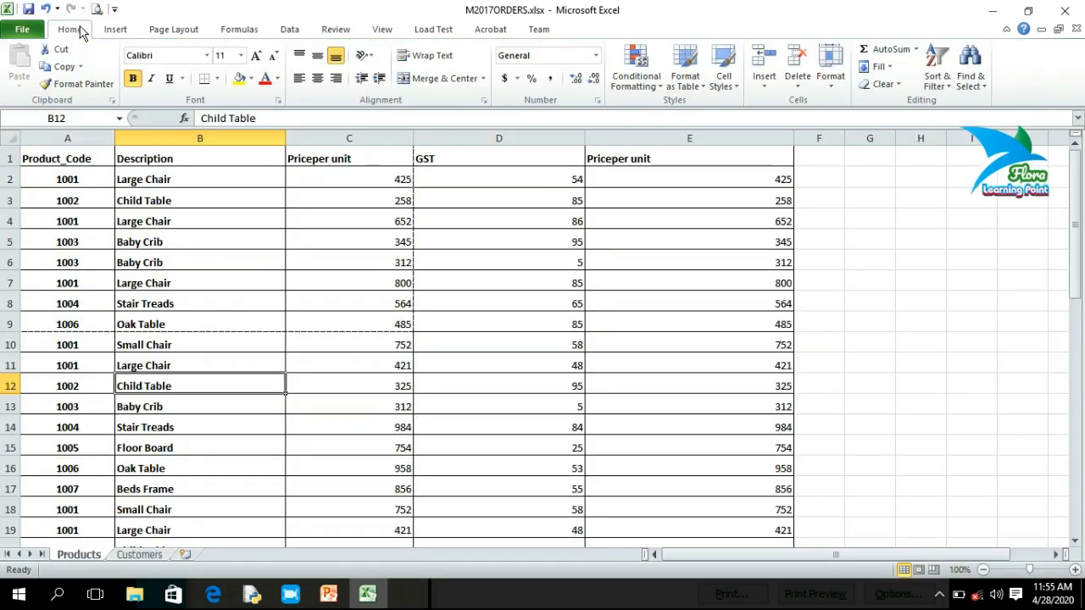
- Clear the Products sheet's print area and check the first two pages in the print preview
click(164, 34)
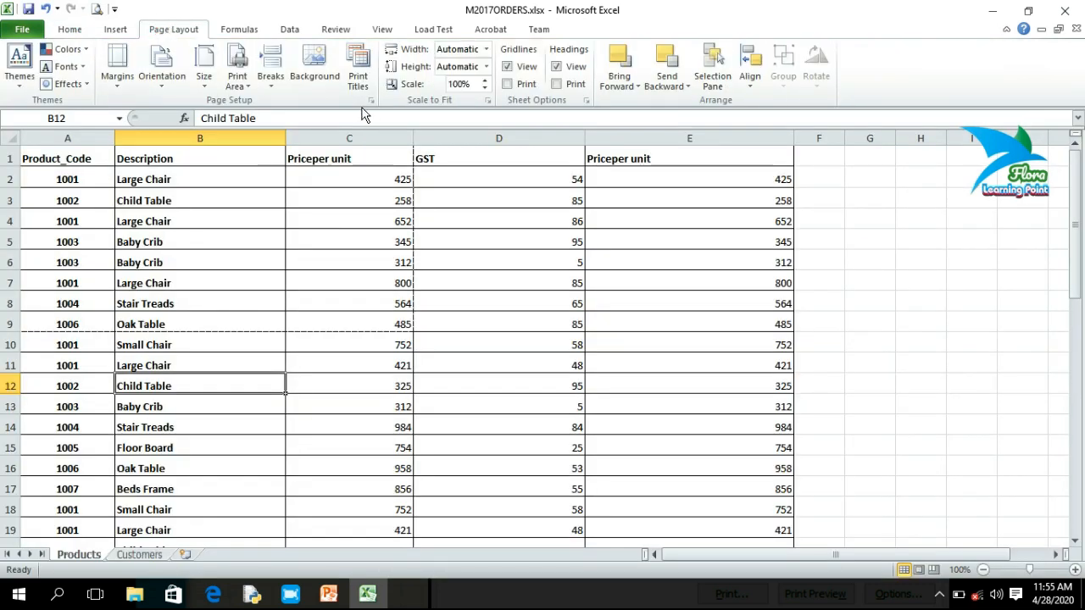
click(371, 101)
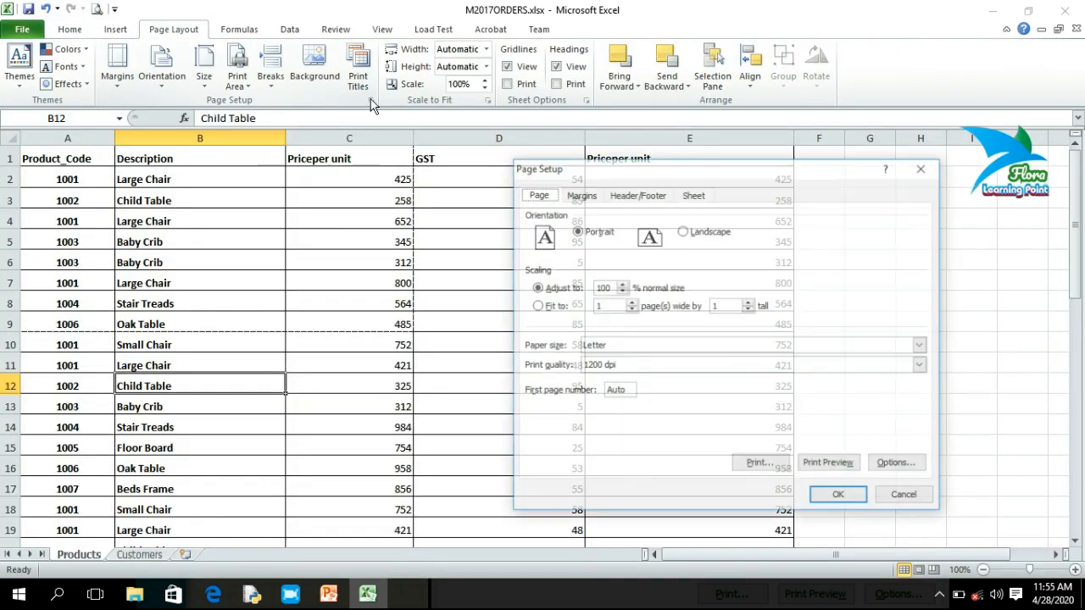
click(701, 194)
drag(631, 217, 587, 217)
drag(557, 215, 557, 212)
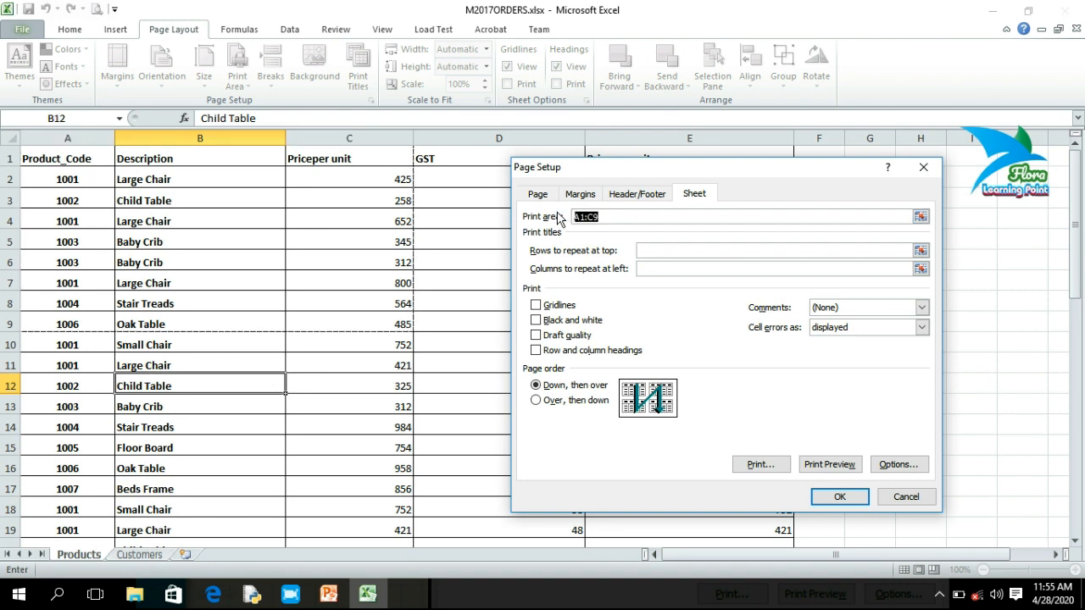
key(Delete)
click(839, 497)
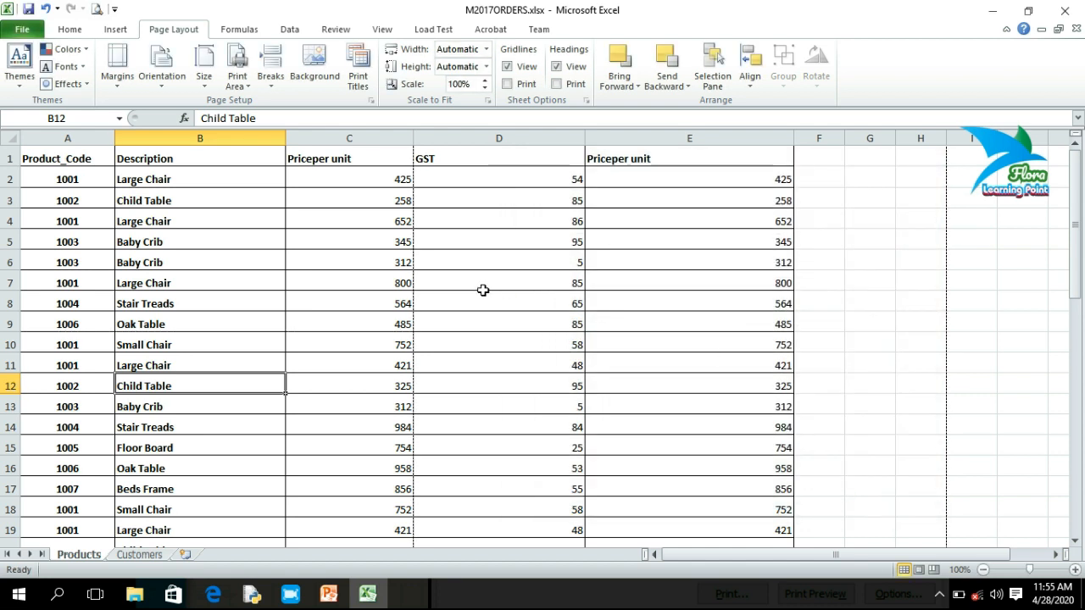
click(97, 9)
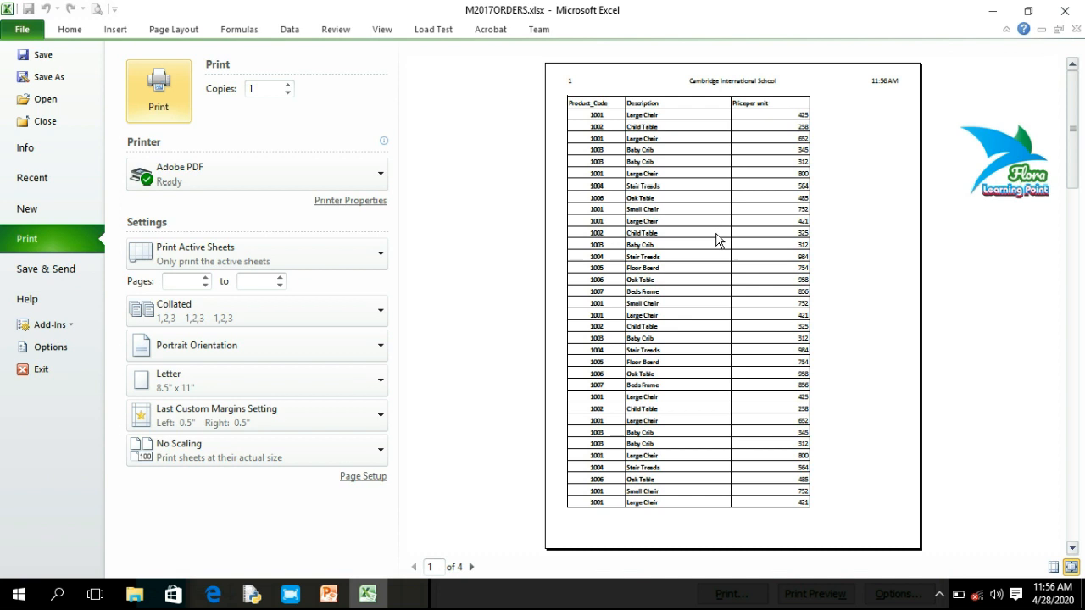
scroll(716, 239, down, 1)
scroll(708, 240, up, 1)
scroll(630, 194, down, 1)
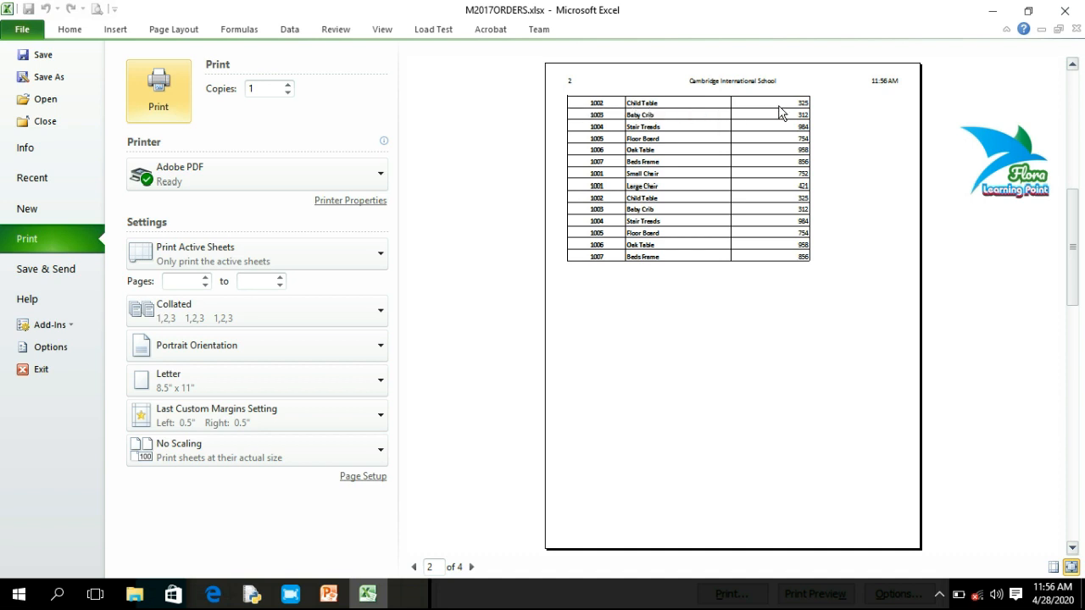
scroll(723, 214, up, 1)
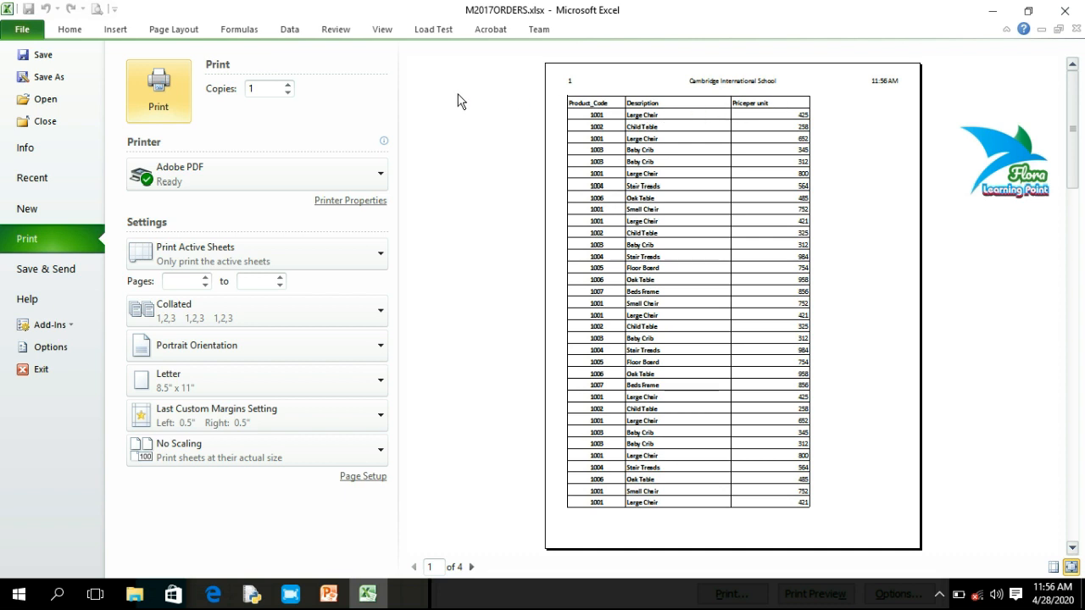
- Set row 1 ($1:$1) to repeat at the top of every printed page and check page 2 in the print preview
click(157, 31)
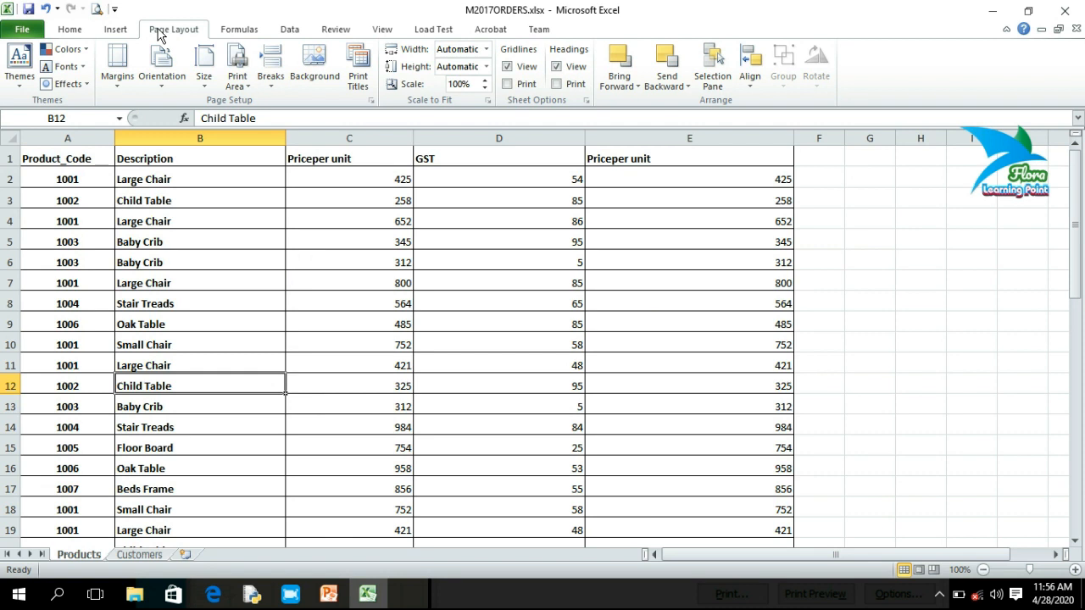
click(371, 100)
click(690, 194)
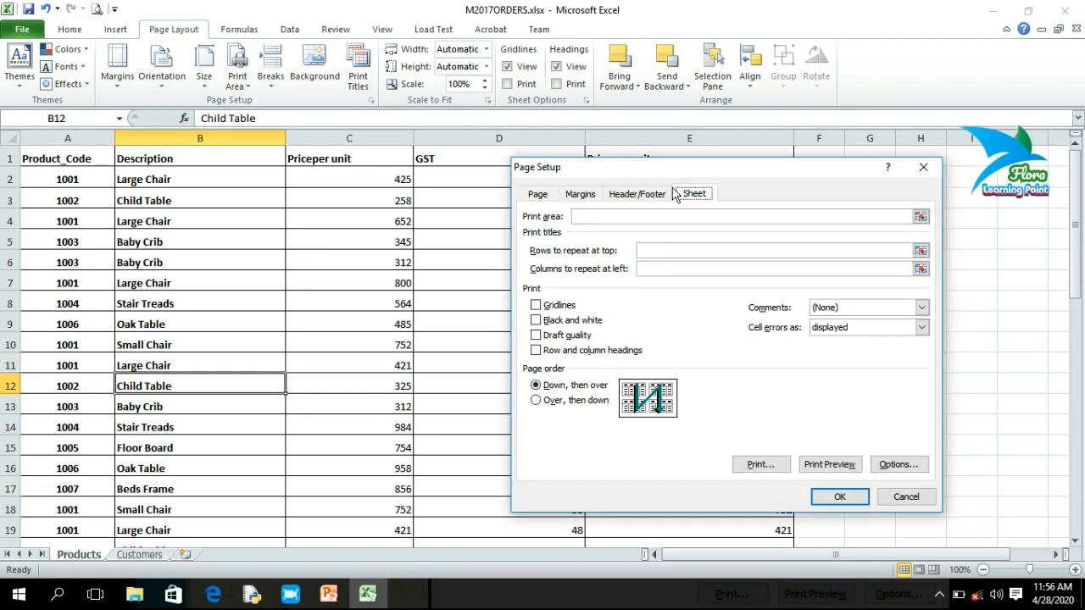
click(667, 251)
click(667, 251)
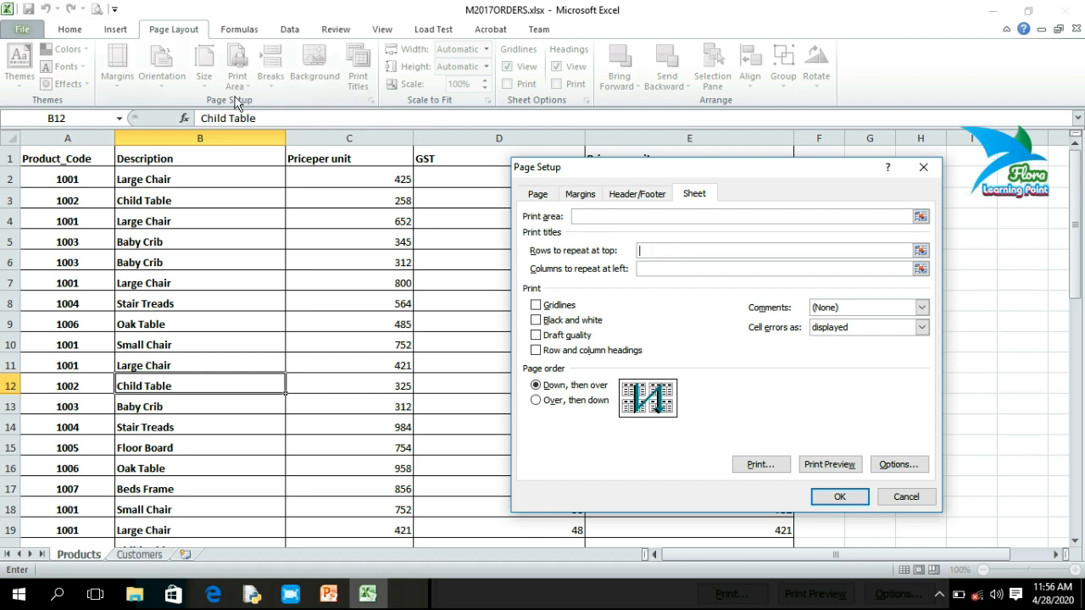
click(18, 158)
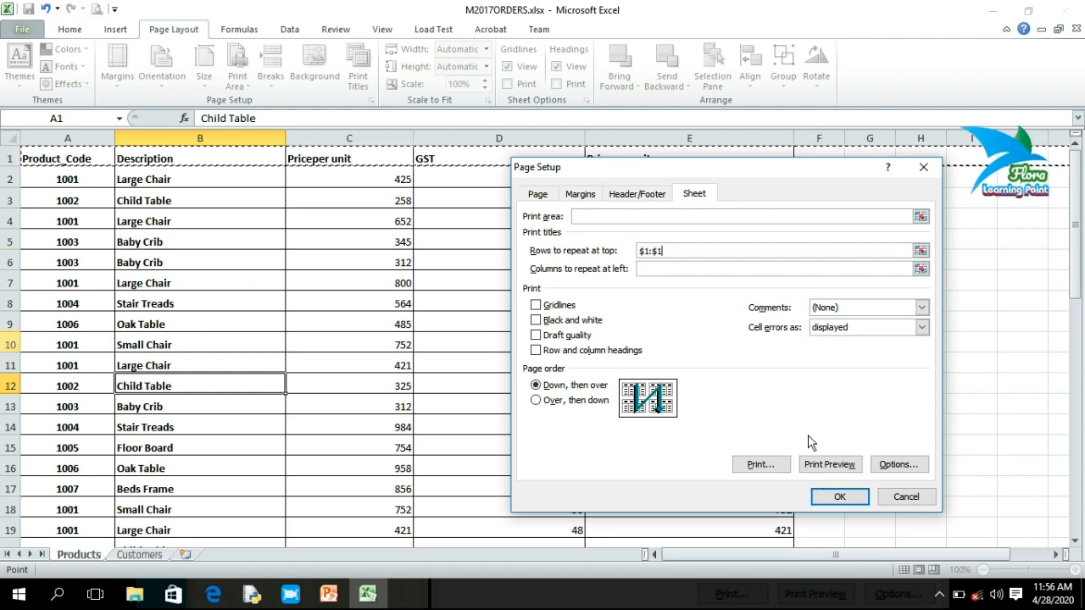
key(Return)
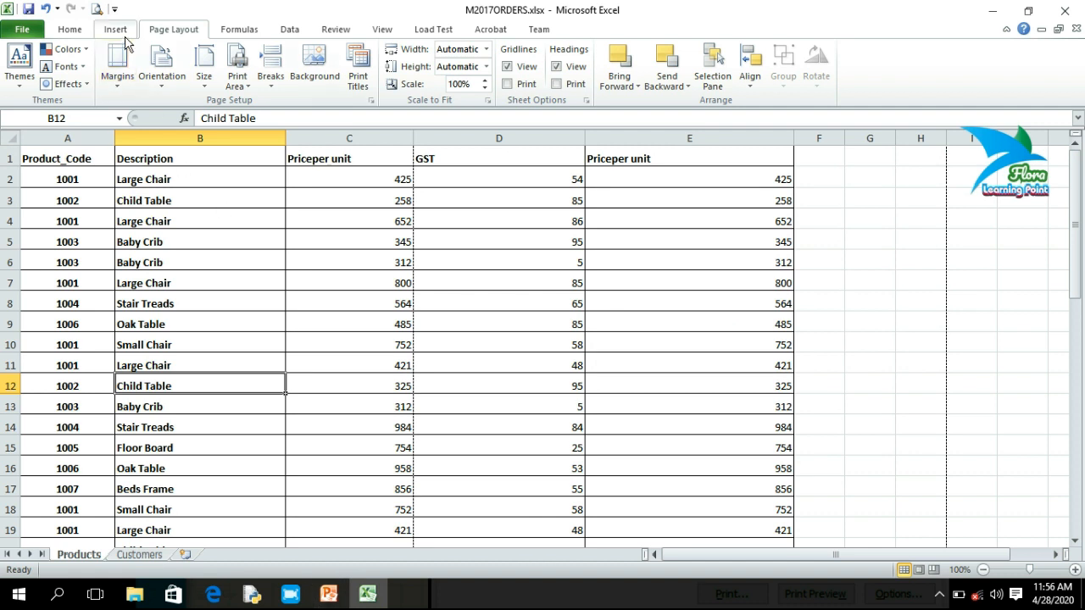
click(99, 10)
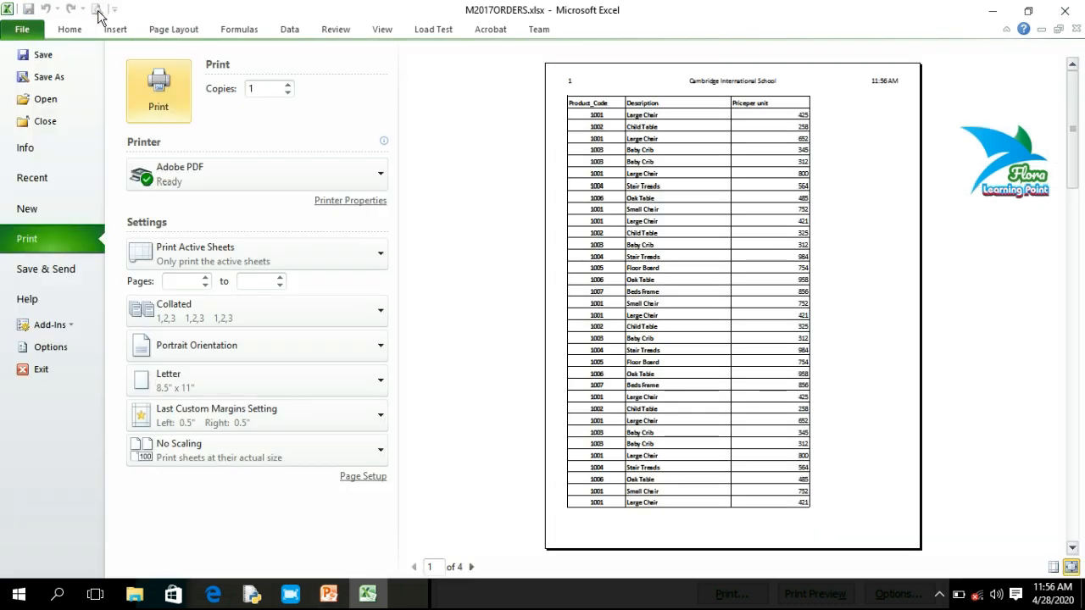
click(472, 567)
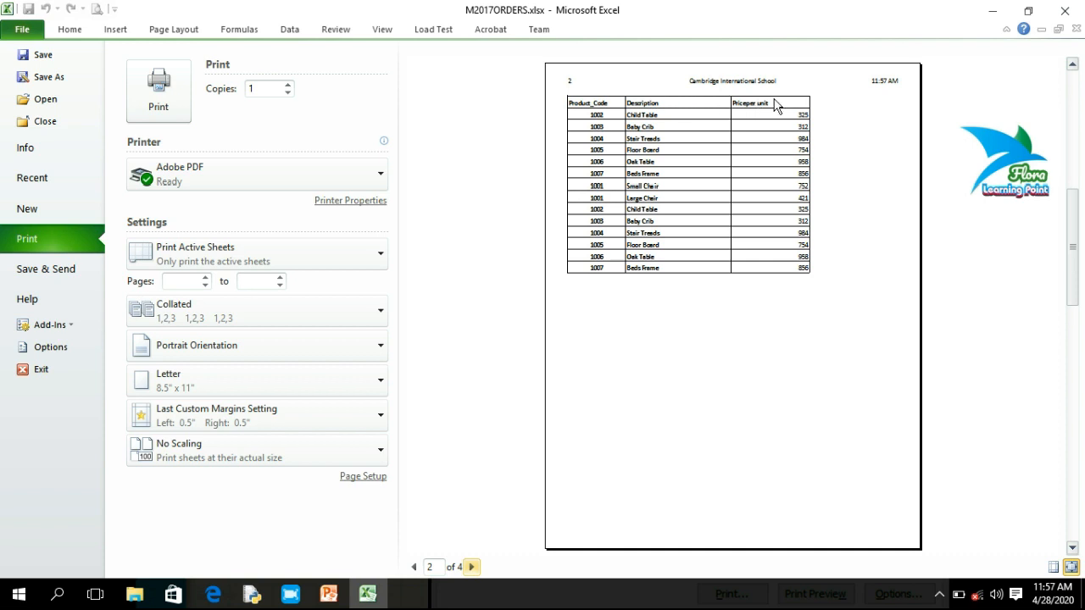
- Remove the repeated title row from the Products sheet's page setup and check the print preview
click(163, 34)
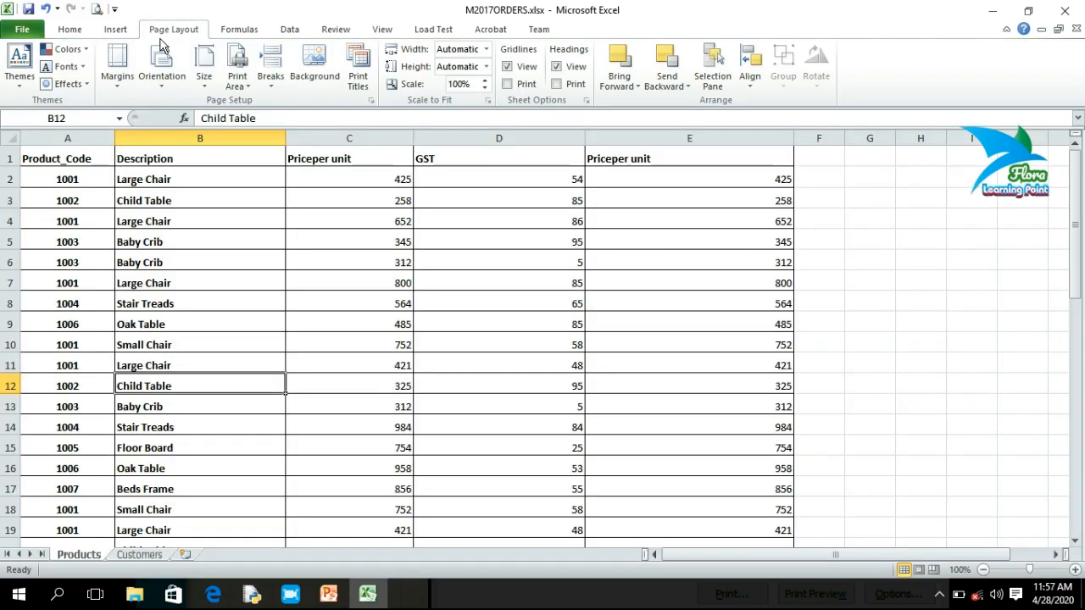
click(371, 101)
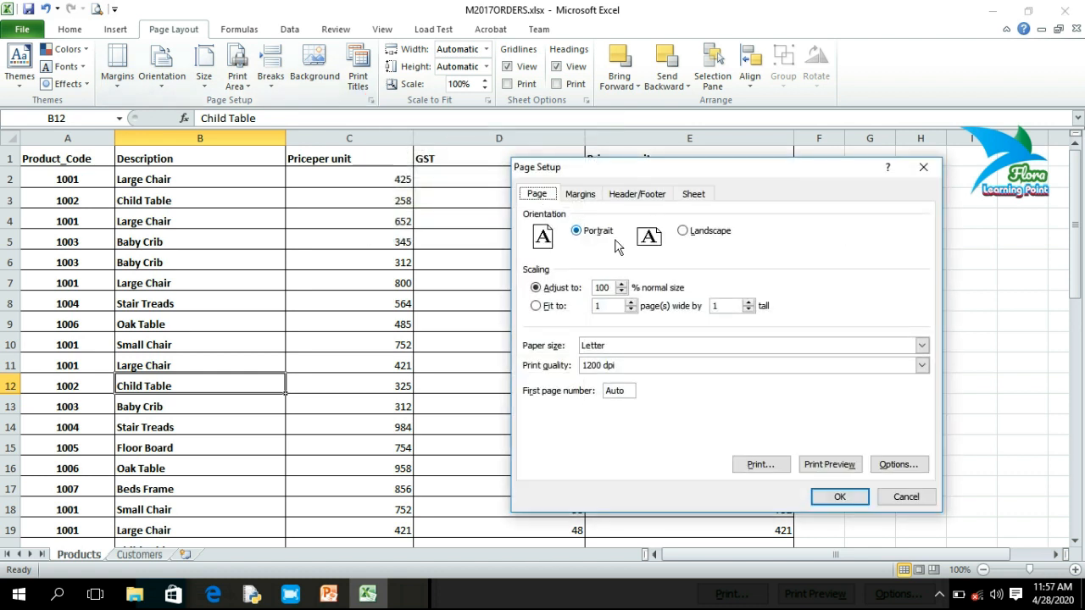
click(694, 193)
drag(670, 251, 610, 251)
key(Delete)
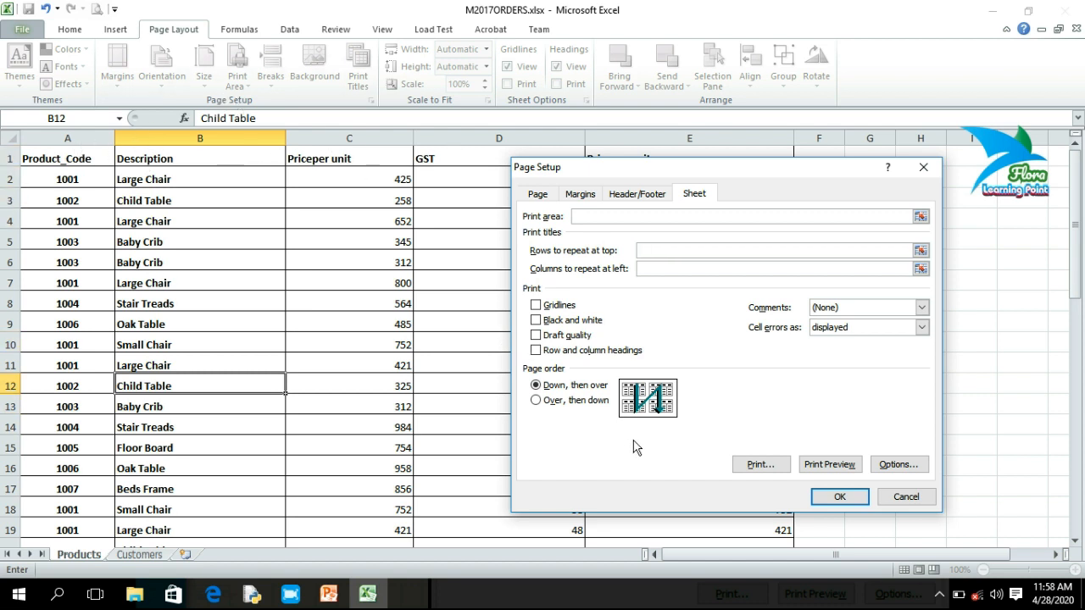
click(833, 498)
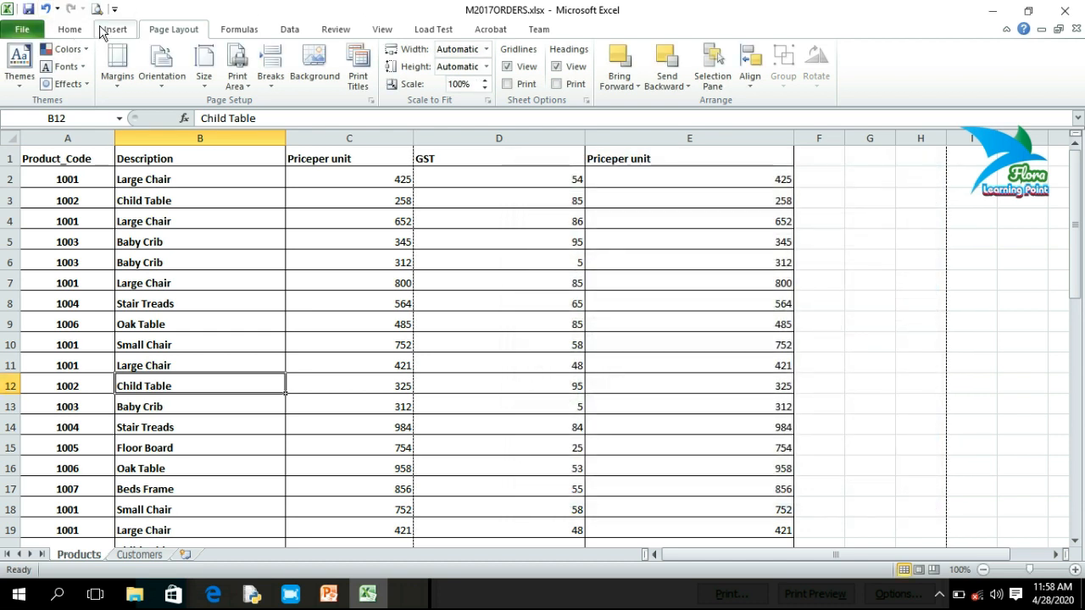
click(99, 10)
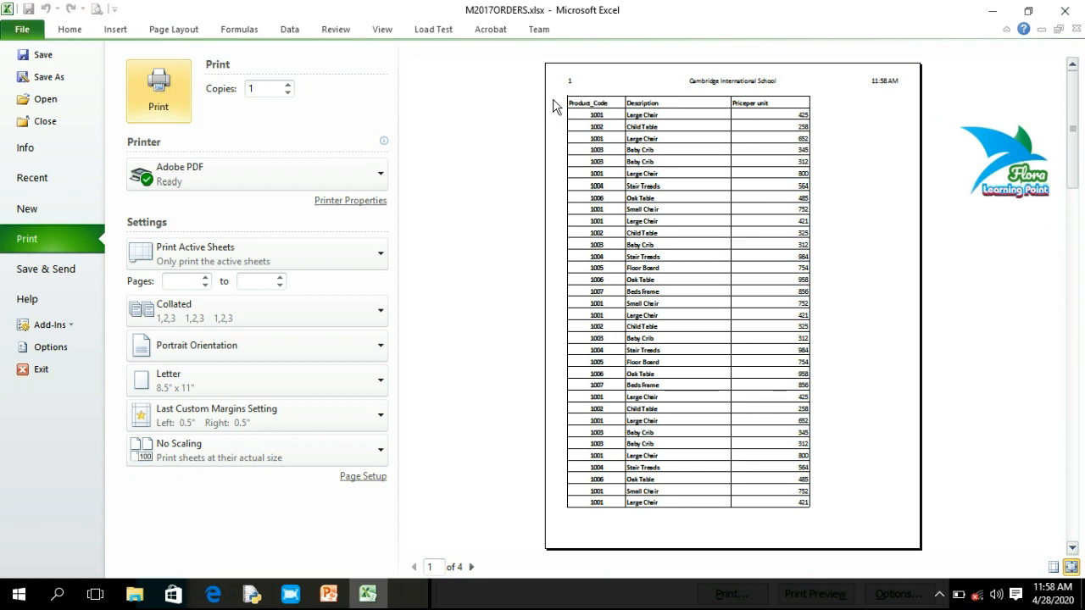
- Turn on printing of row and column headings for the Products sheet and check the print preview
click(172, 30)
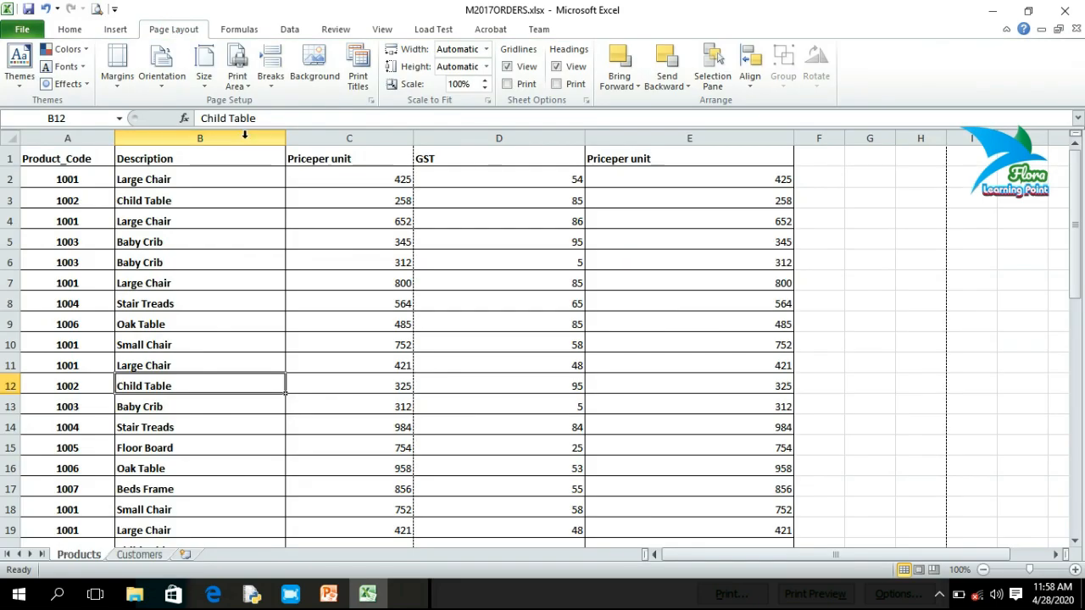
click(370, 101)
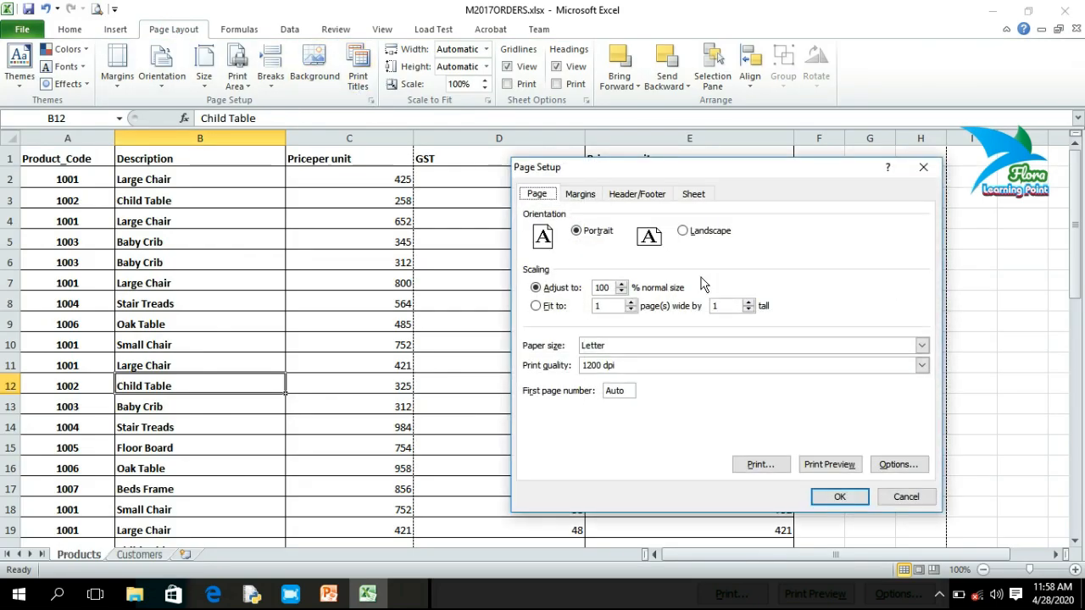
click(695, 196)
click(536, 350)
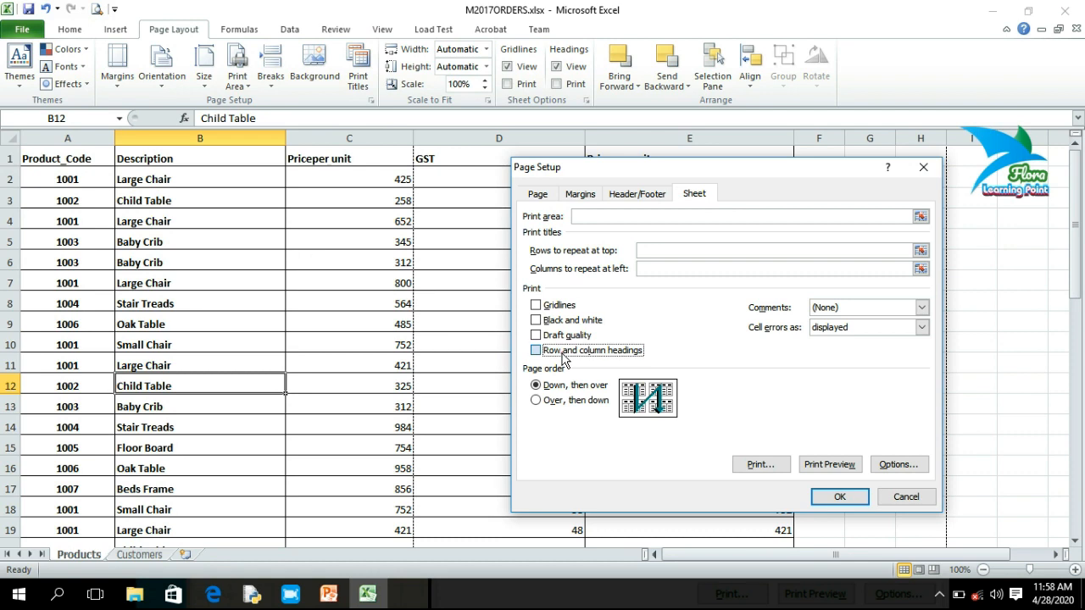
click(820, 496)
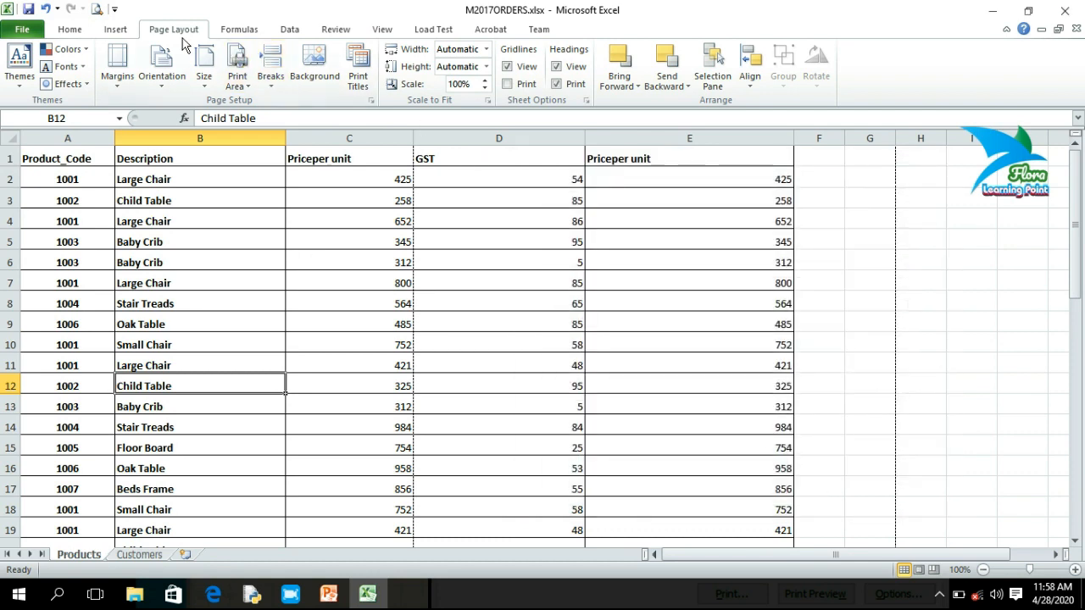
click(94, 9)
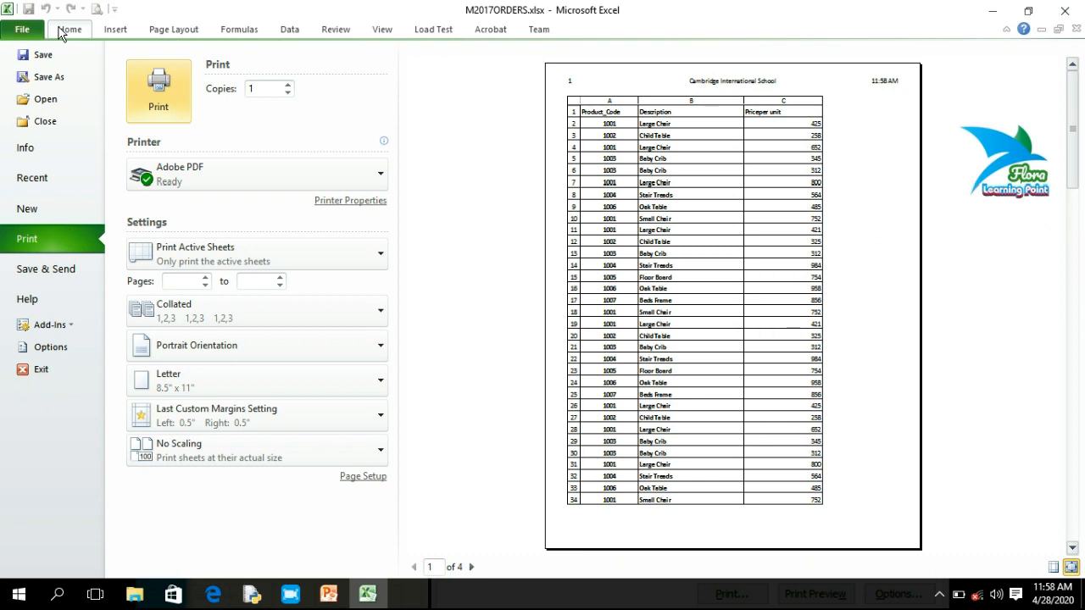
- Turn off printing of row and column headings for the Products sheet and check the print preview
click(150, 34)
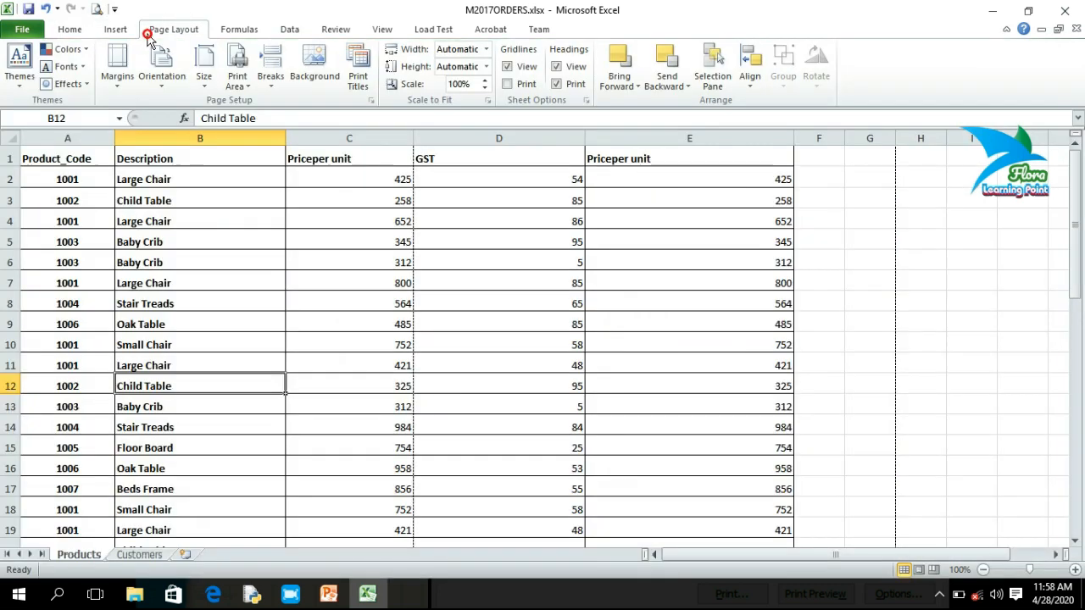
click(371, 100)
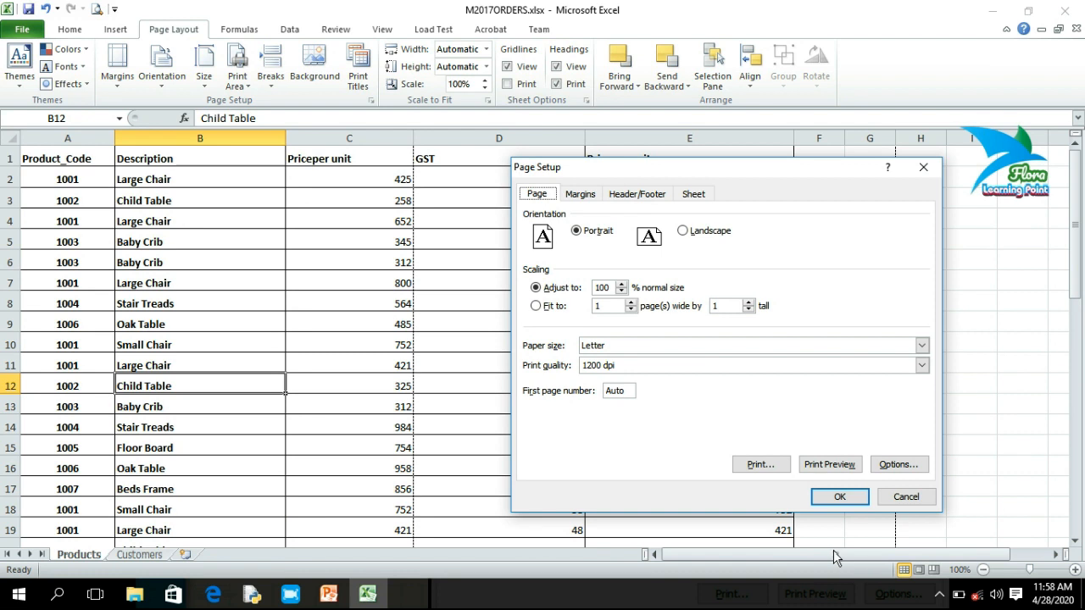
click(694, 195)
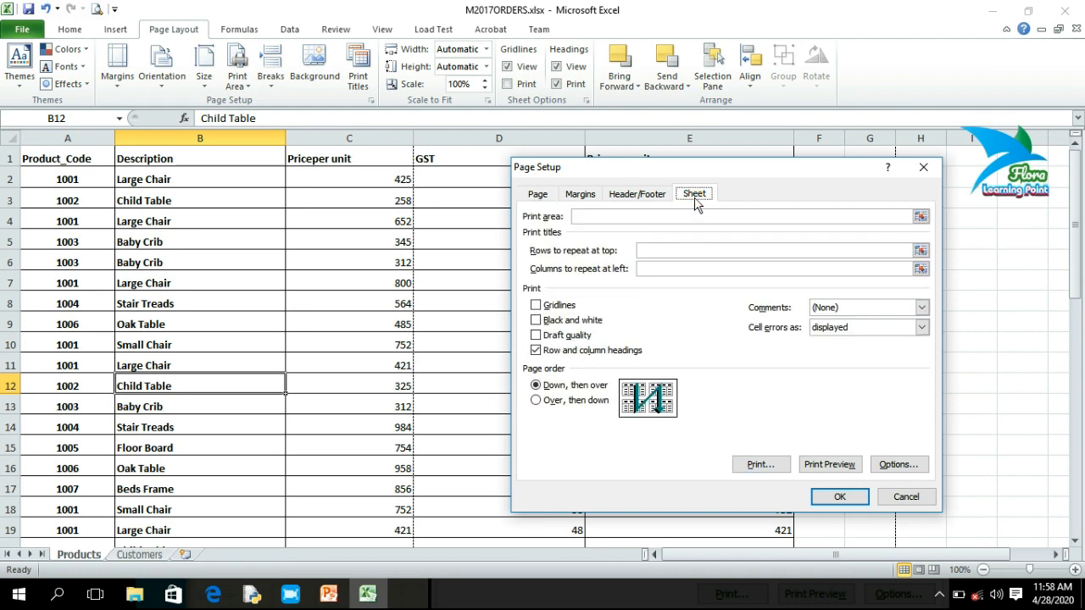
click(536, 350)
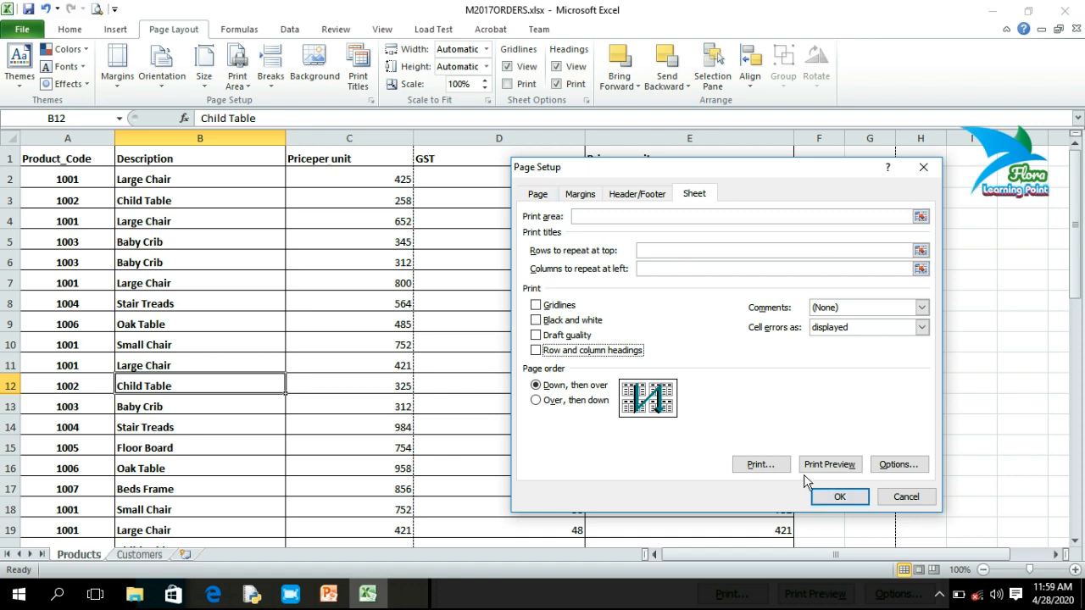
click(837, 497)
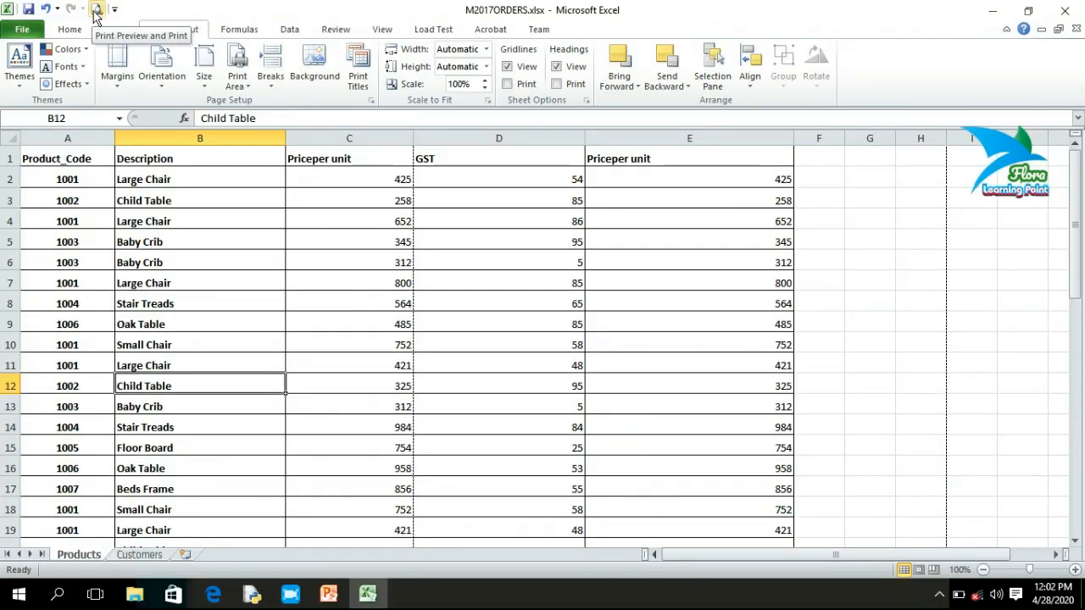
click(19, 32)
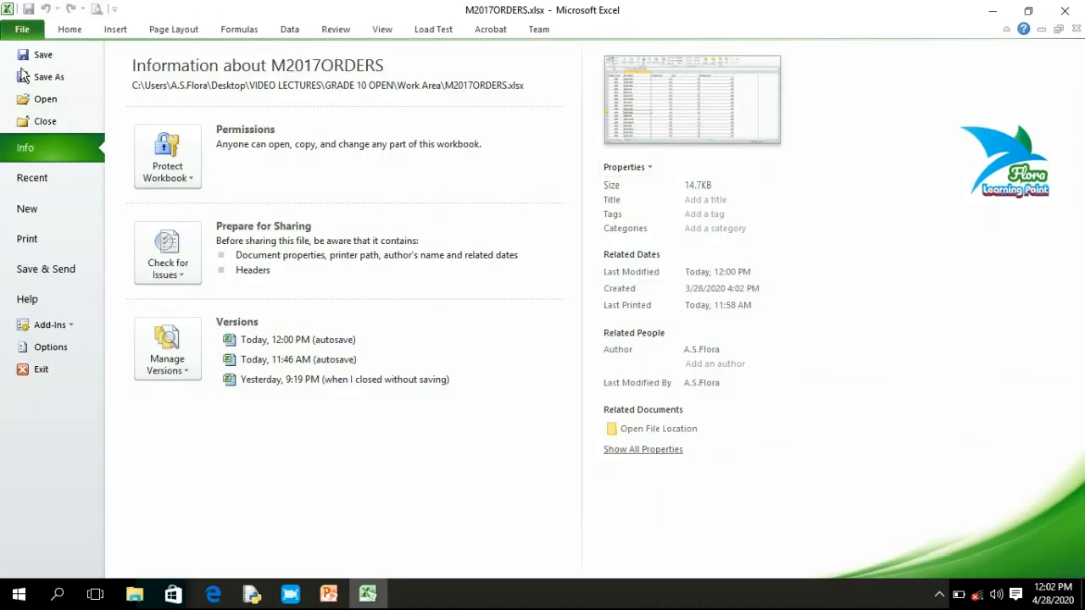
click(17, 239)
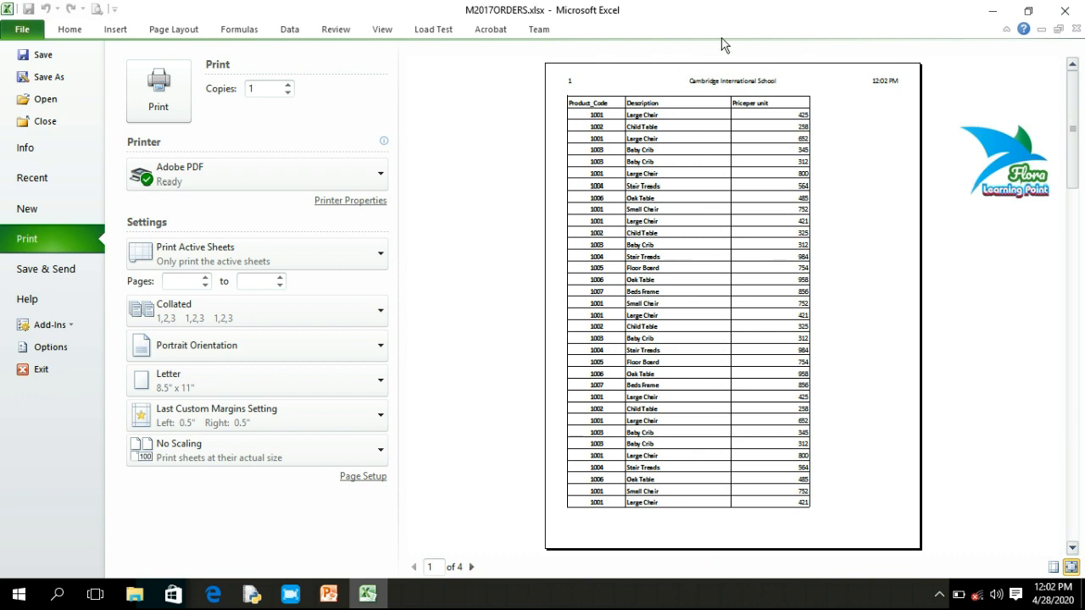
- Leave the print preview, switch to the PowerPoint slide show and advance past the Print slide to the closing Thank You slide
click(61, 33)
key(alt+Tab)
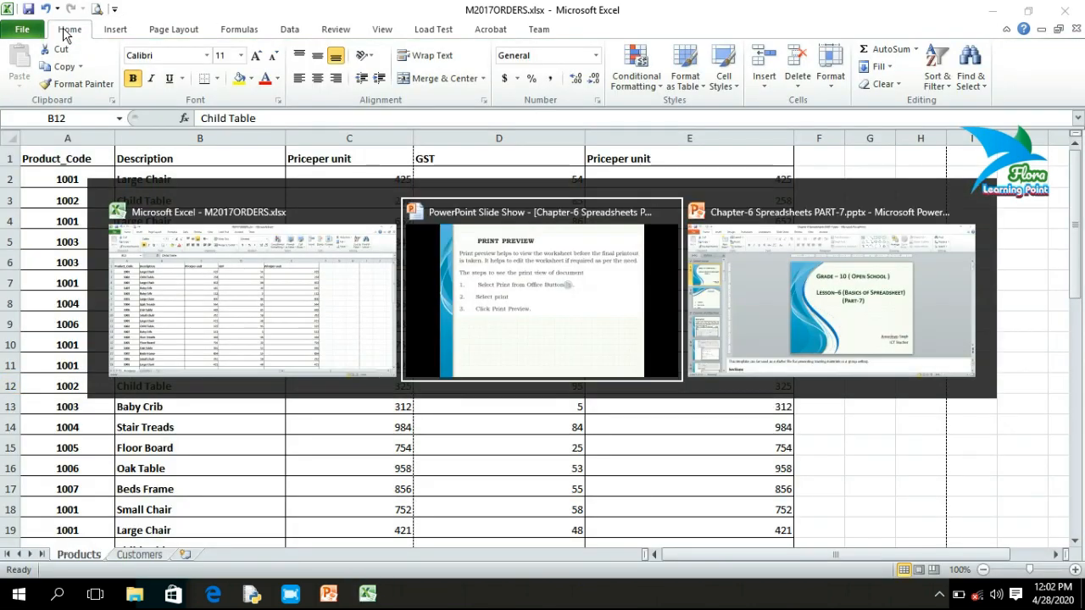
click(481, 285)
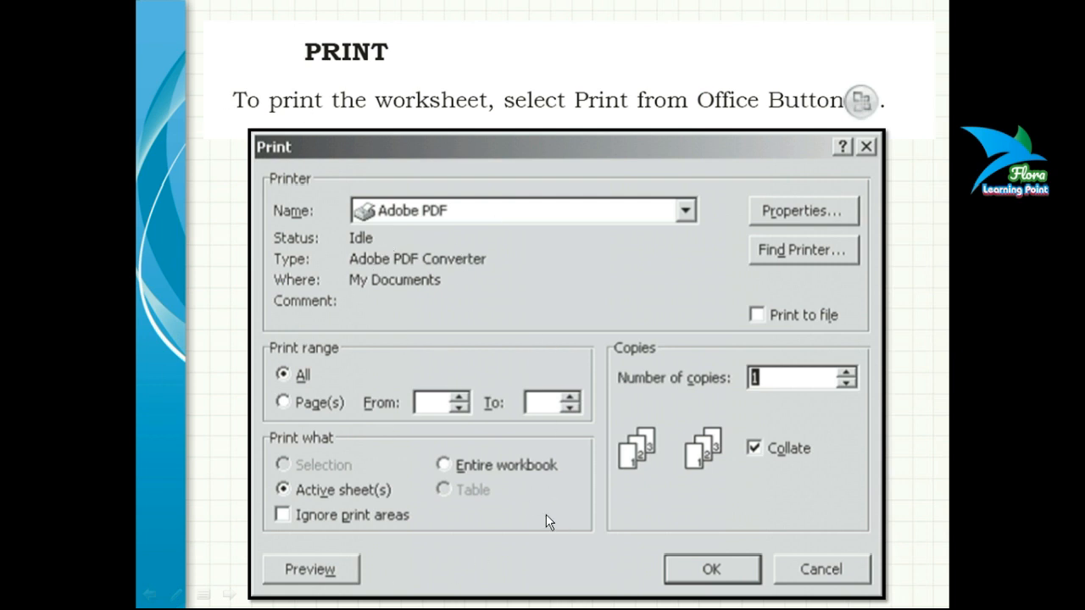
click(447, 466)
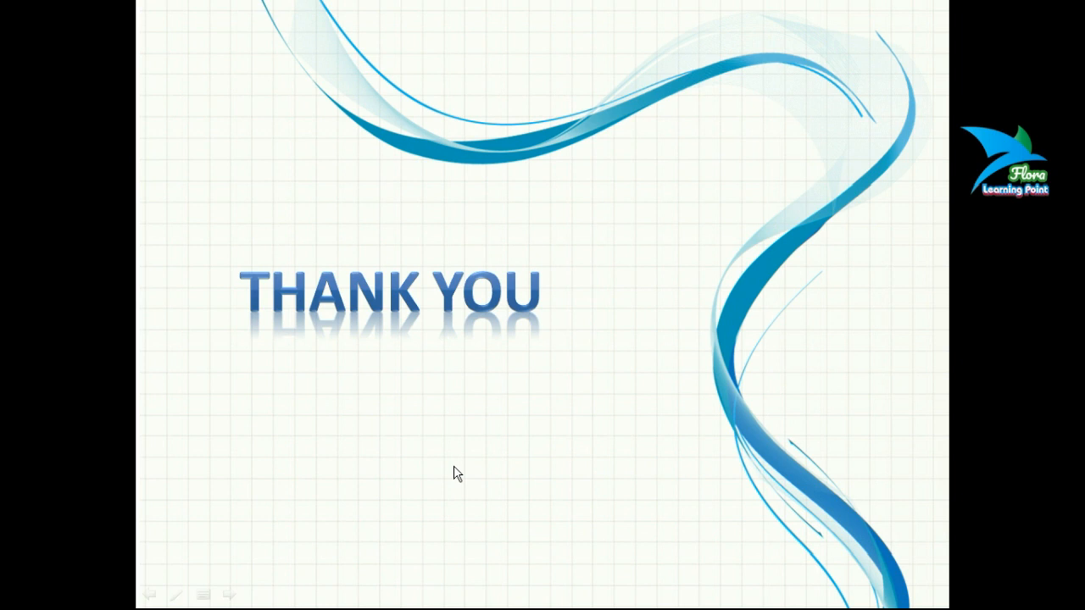